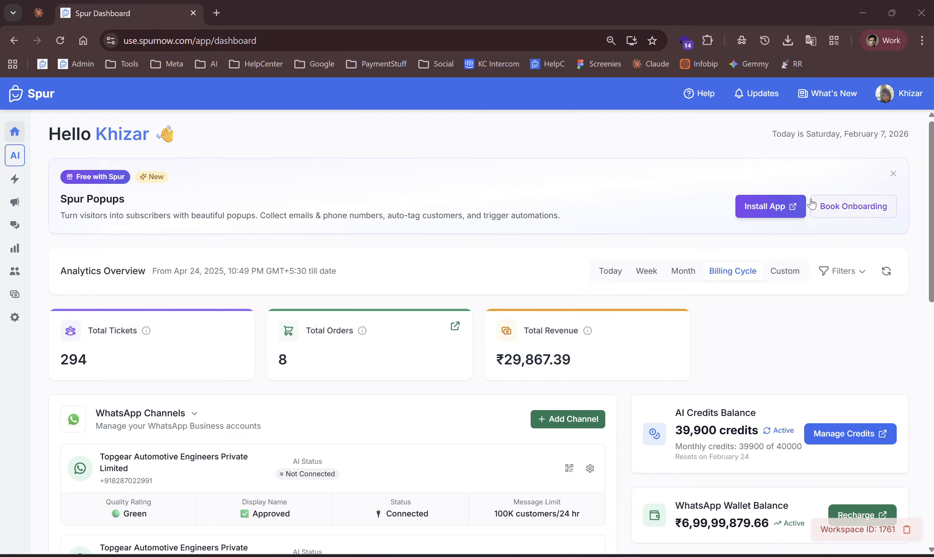
# Install the Spur Popups app from the dashboard banner and open it in the Shopify admin.
pyautogui.click(767, 208)
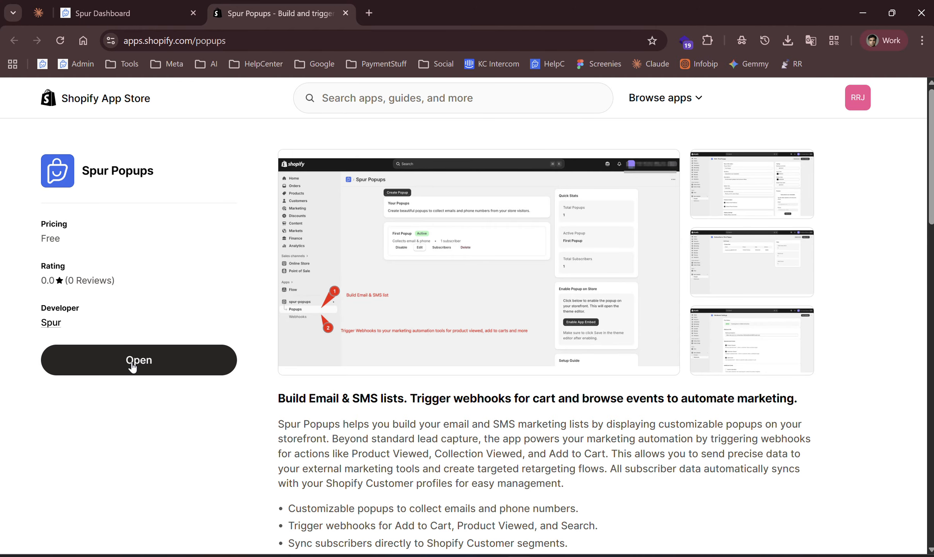
pyautogui.click(168, 367)
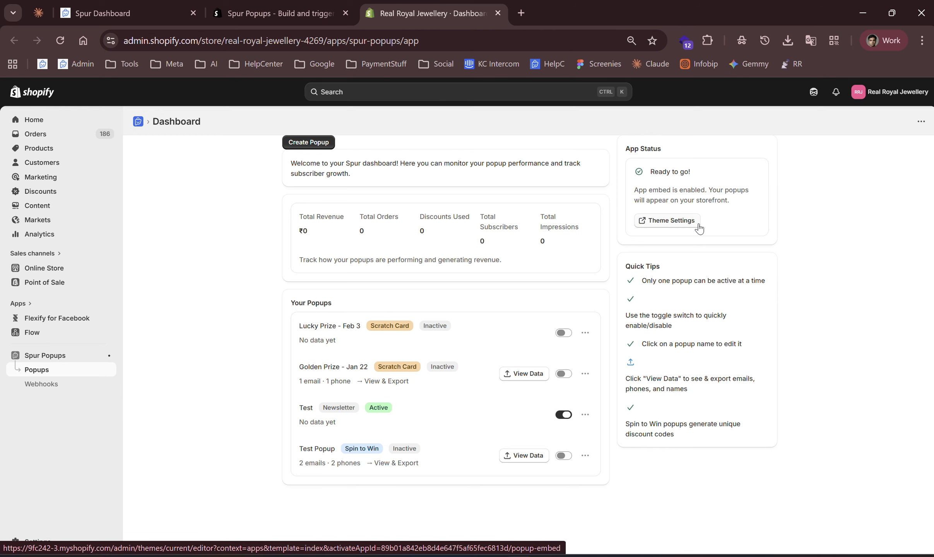
# Open the theme editor's app embed settings for Spur Popup and dismiss the popup preview.
pyautogui.click(649, 222)
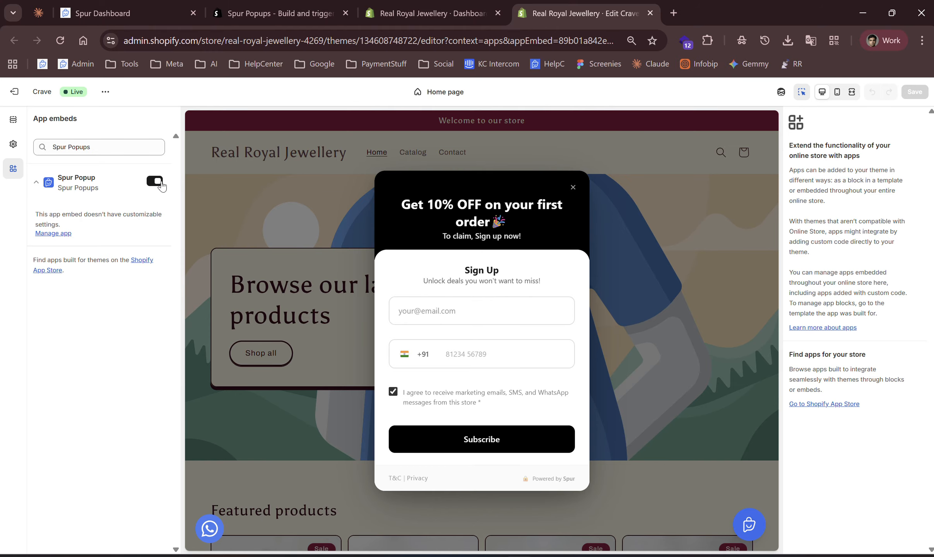
pyautogui.click(573, 187)
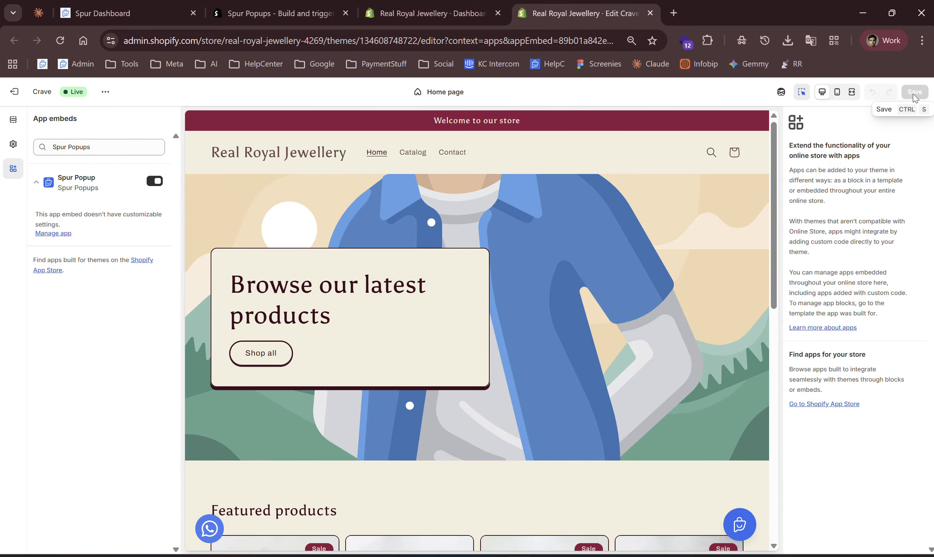
# Return to the Spur Popups dashboard and start creating a new Spin to Win popup.
pyautogui.click(367, 14)
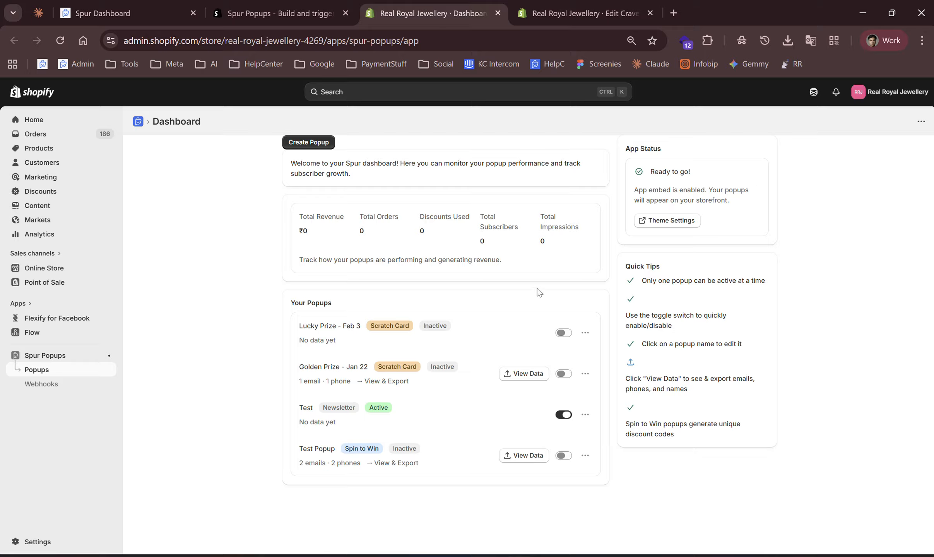
pyautogui.click(319, 151)
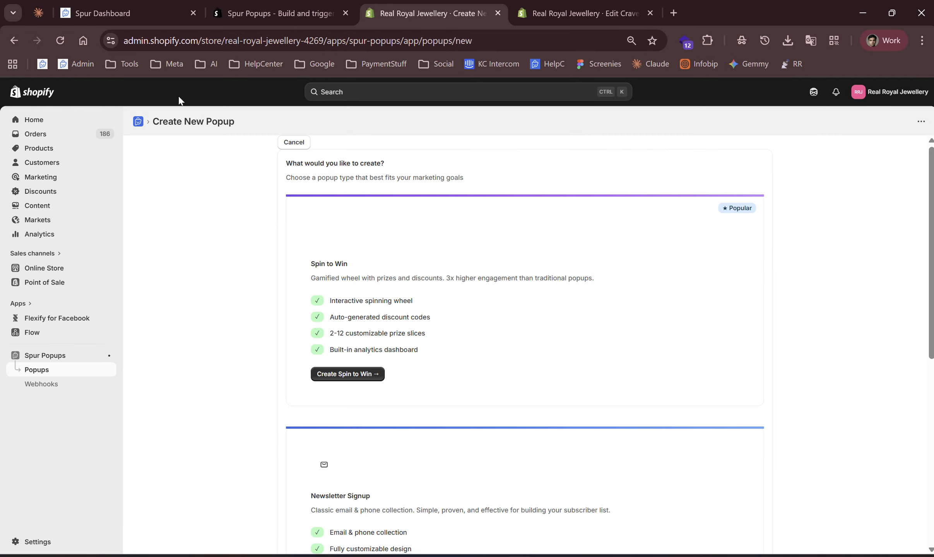
pyautogui.click(138, 122)
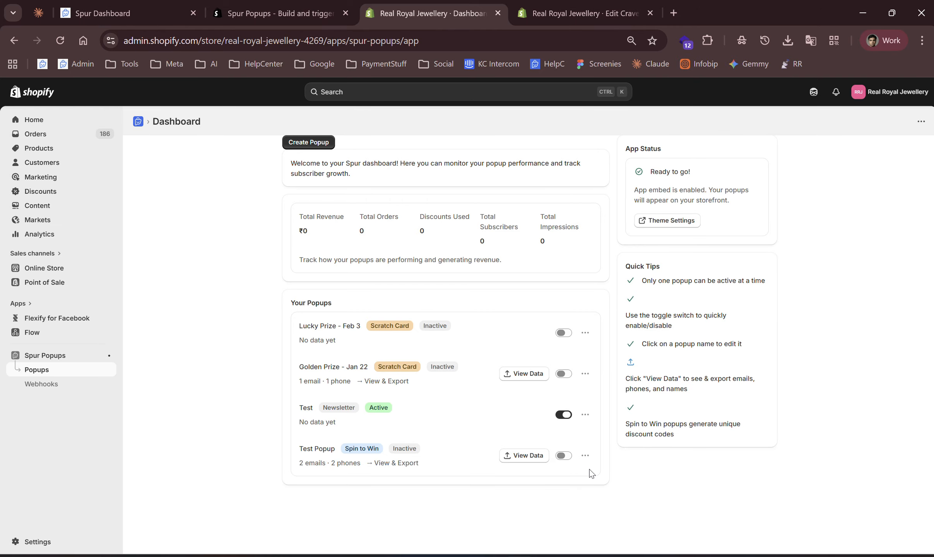
pyautogui.click(306, 144)
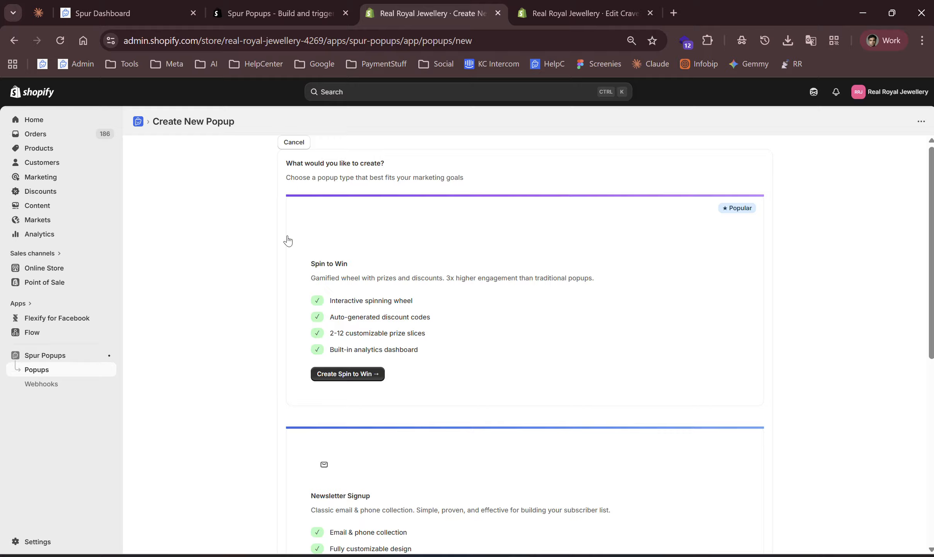
pyautogui.scroll(-5, 317, 270)
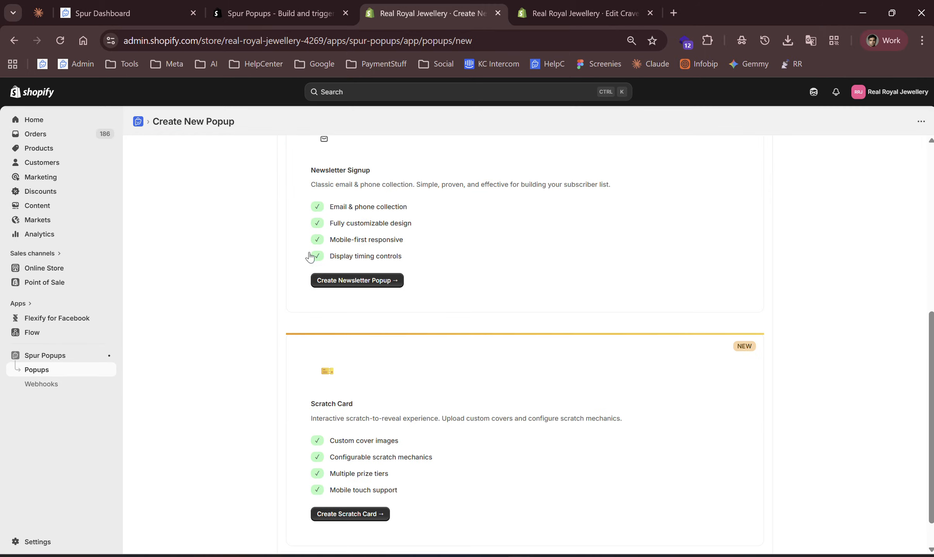
pyautogui.scroll(1, 379, 180)
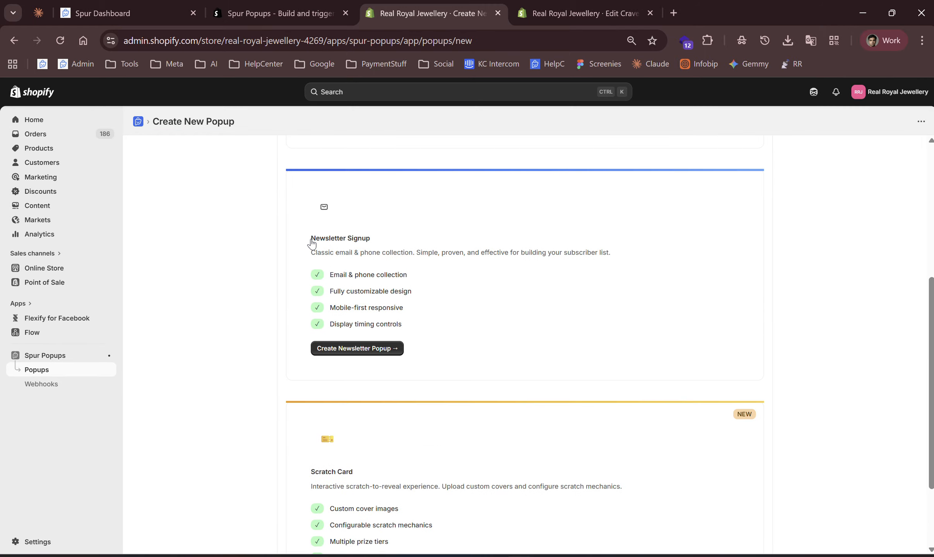
pyautogui.scroll(-2, 361, 252)
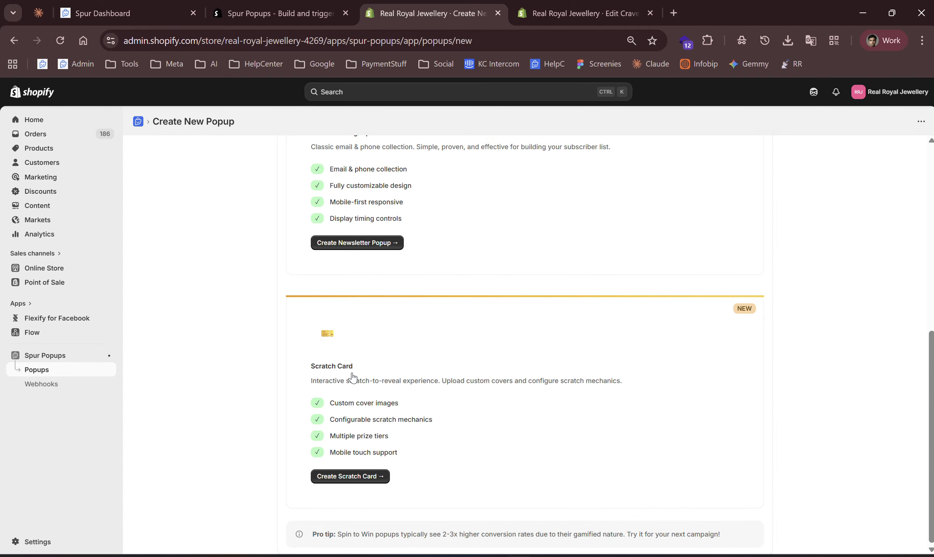
pyautogui.scroll(10, 352, 377)
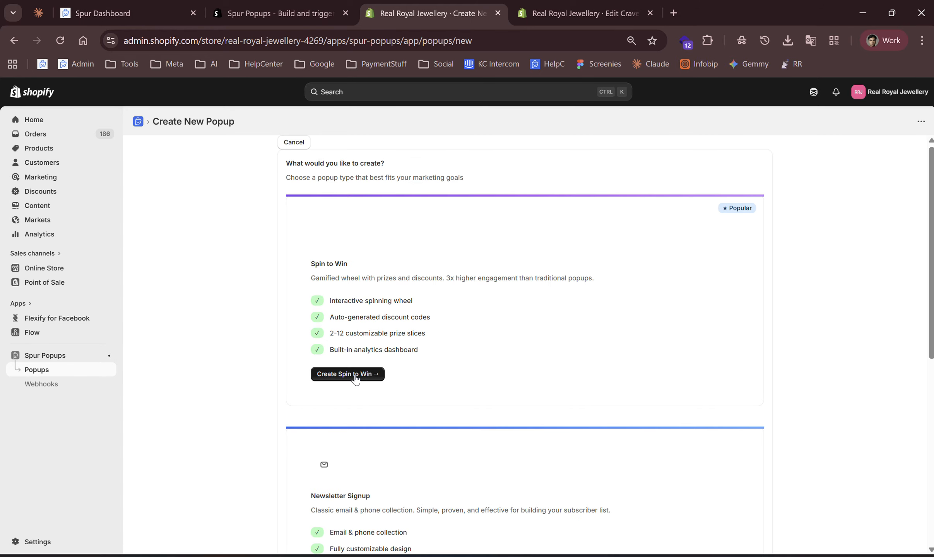
pyautogui.click(355, 376)
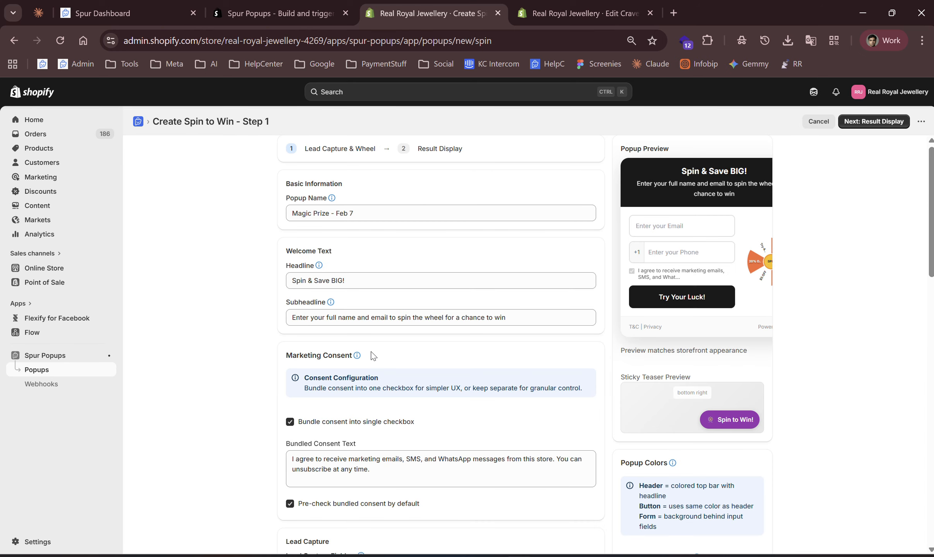
# Set the subheadline text to 'whgoirhwgiowrjgio', keeping the headline as 'Spin & Save BIG!'.
pyautogui.click(292, 211)
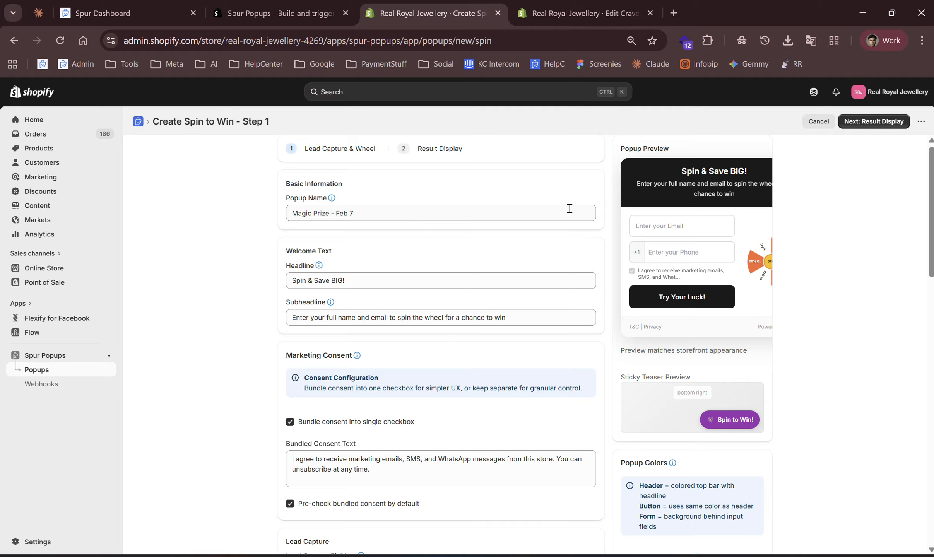
pyautogui.click(357, 279)
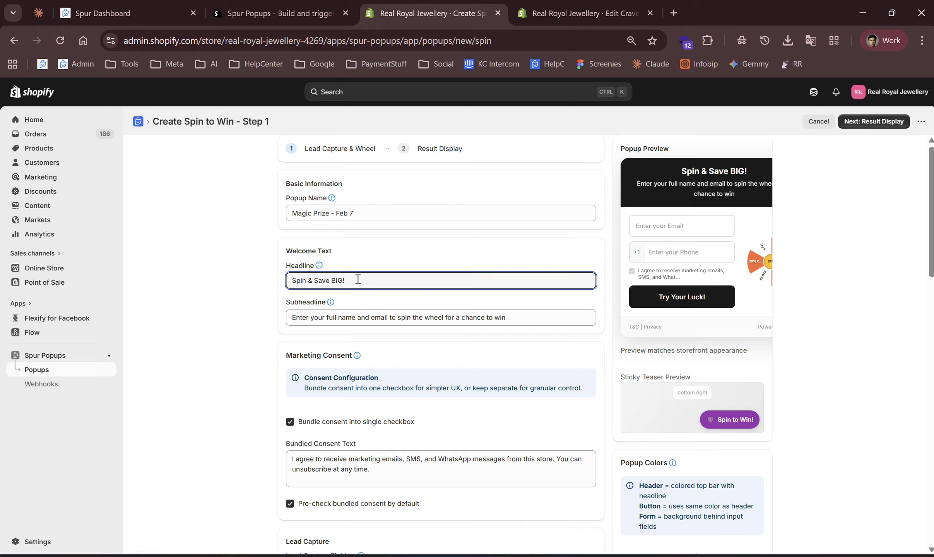
pyautogui.press('BackSpace')
pyautogui.write('!')
pyautogui.tripleClick(364, 324)
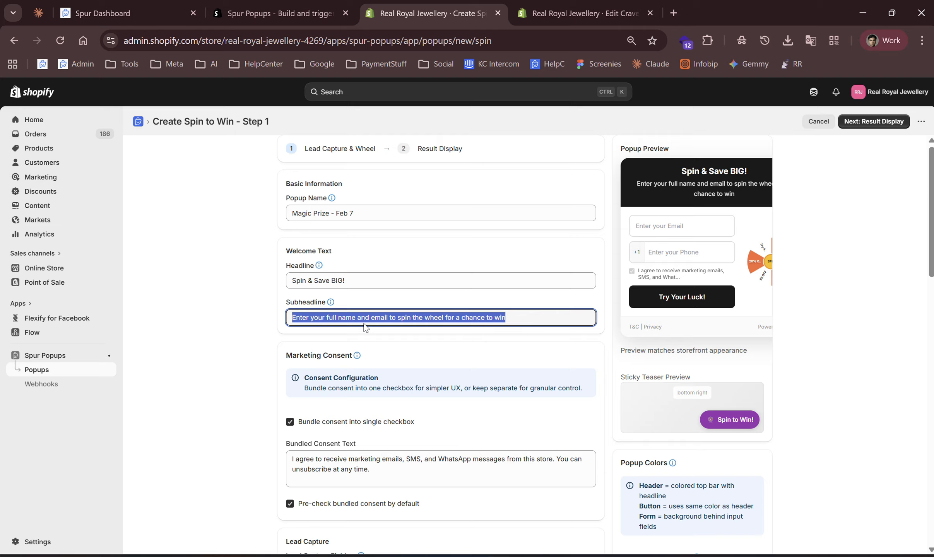
pyautogui.hotkey('shift', 'Tab')
pyautogui.hotkey('ctrl', 'v')
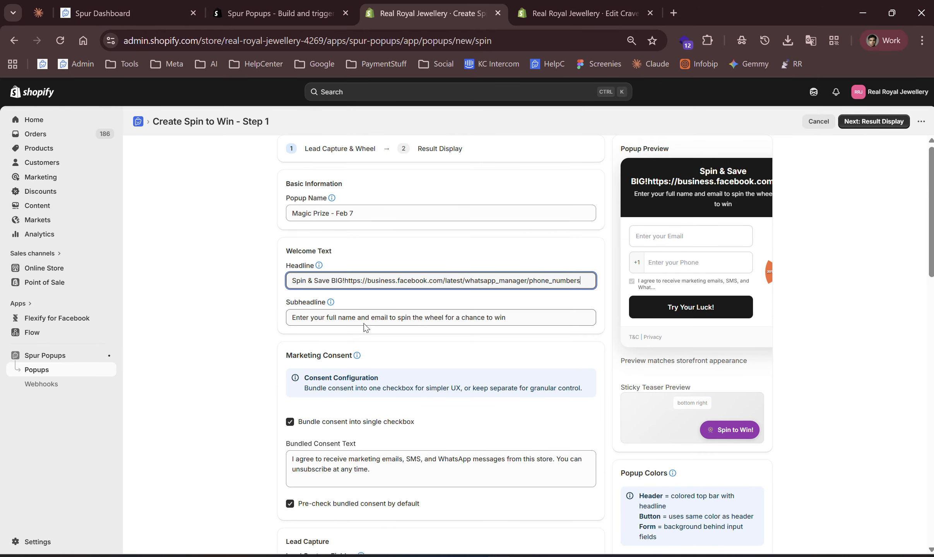
pyautogui.hotkey('ctrl', 'z')
pyautogui.press('Tab')
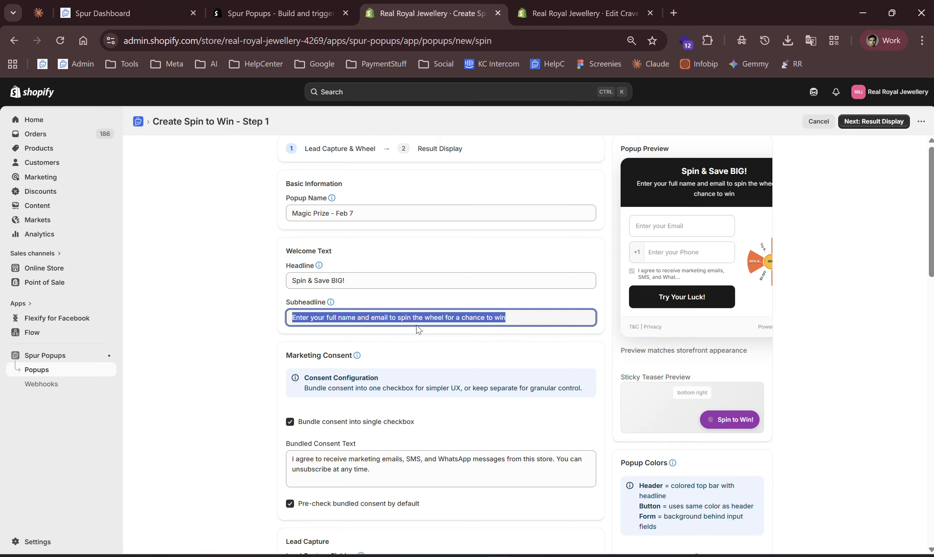
pyautogui.press('BackSpace')
pyautogui.write('whgoirhwgiowrjgio')
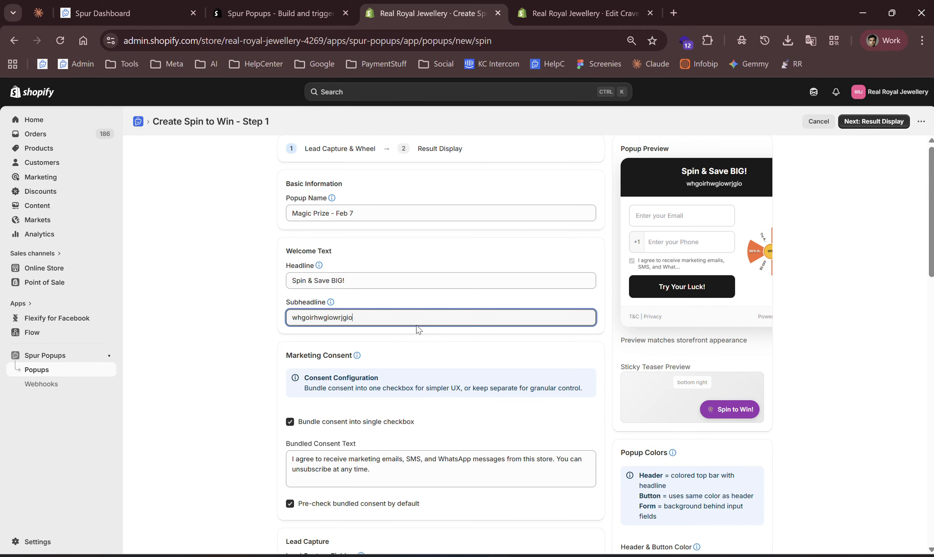
# Disable the Email field and enable the Name field in the lead capture settings.
pyautogui.scroll(-3, 479, 415)
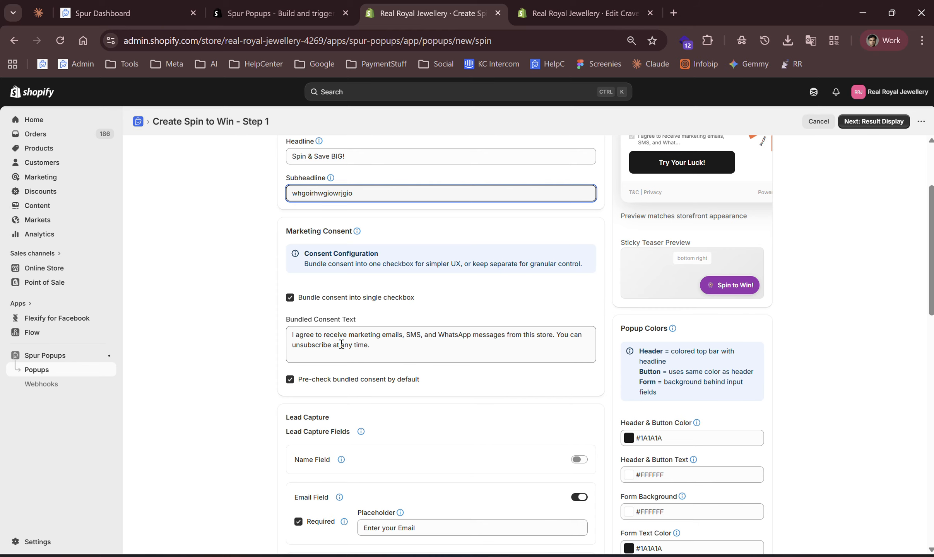
pyautogui.scroll(-1, 379, 347)
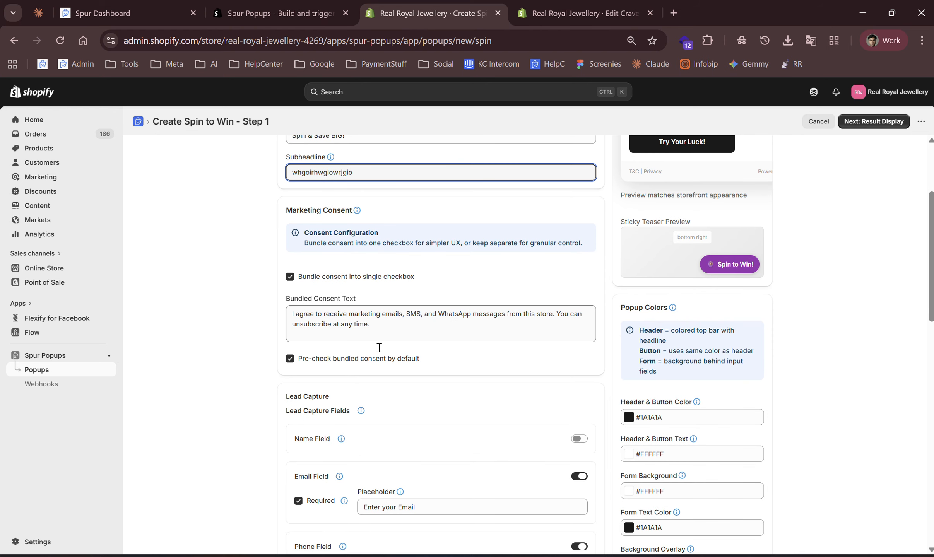
pyautogui.scroll(-4, 379, 347)
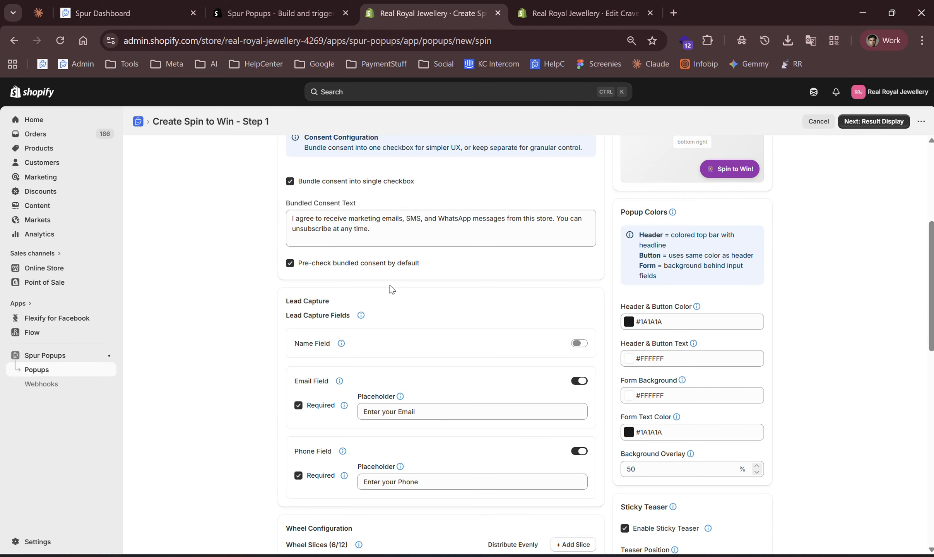
pyautogui.scroll(-4, 391, 289)
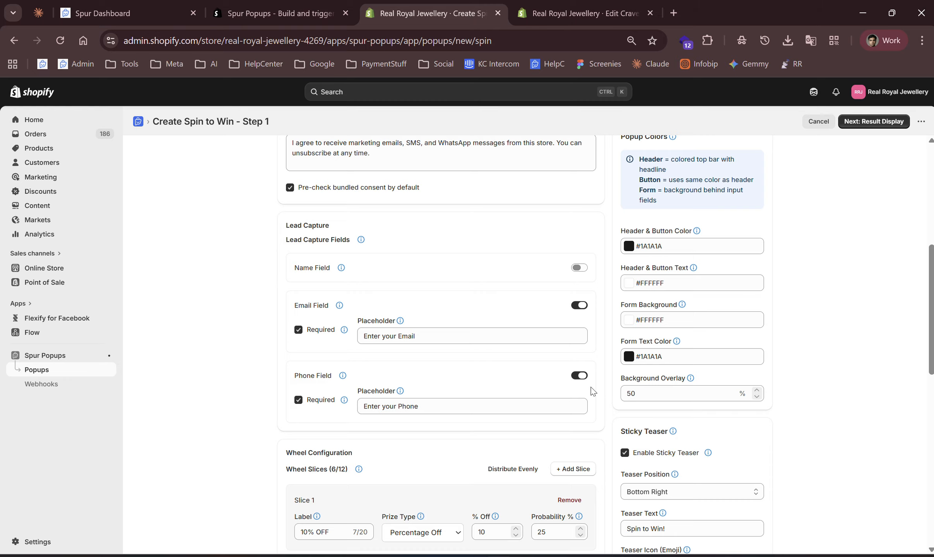
pyautogui.click(573, 310)
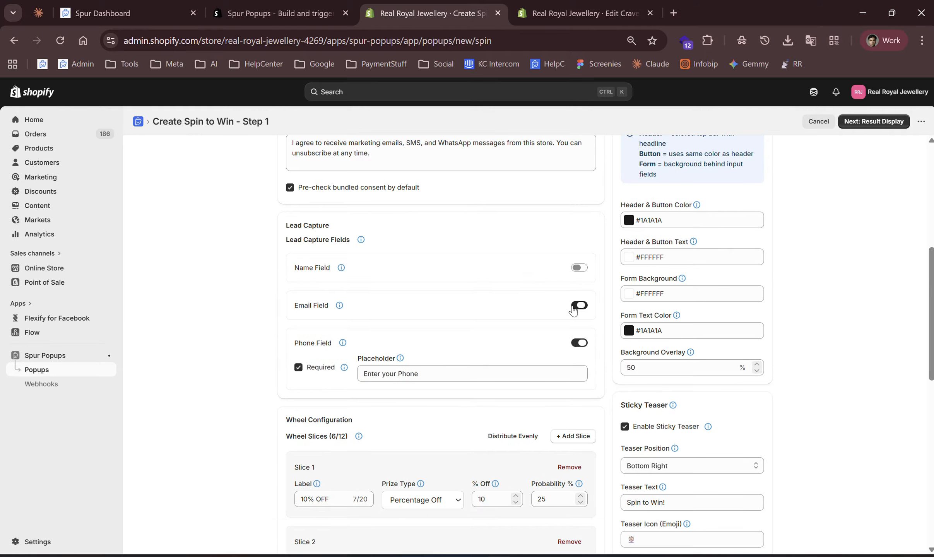
pyautogui.click(579, 268)
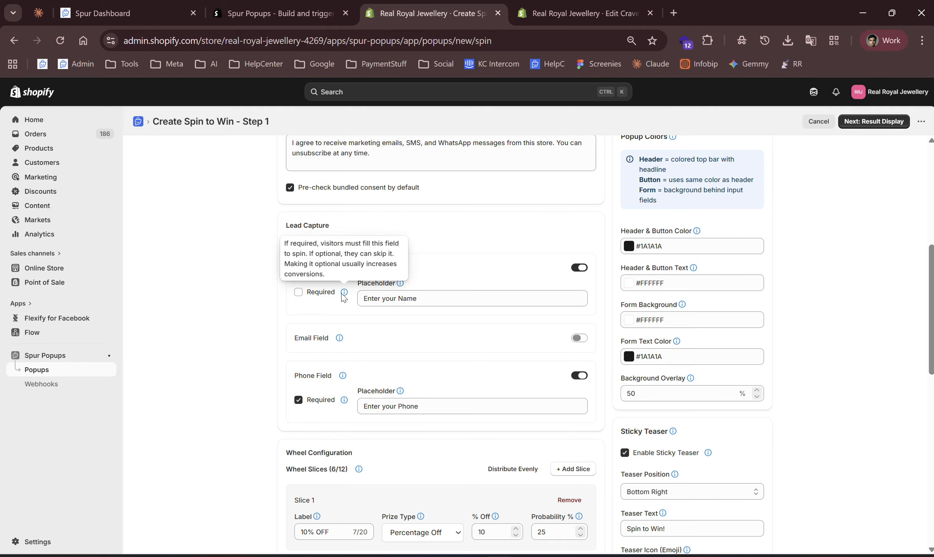
# Keep Slice 1 as Percentage Off and raise its discount to 12%.
pyautogui.scroll(-1, 403, 309)
pyautogui.scroll(-1, 404, 309)
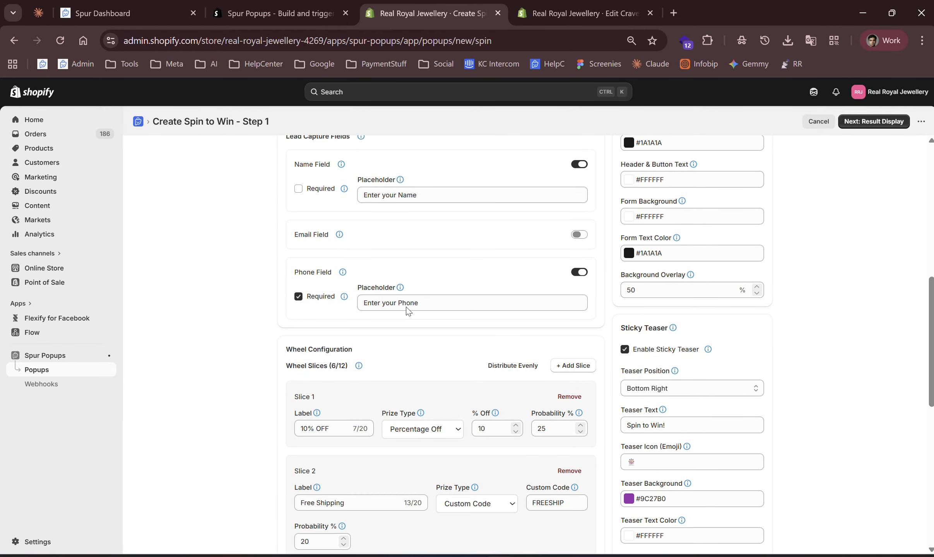
pyautogui.scroll(-1, 428, 305)
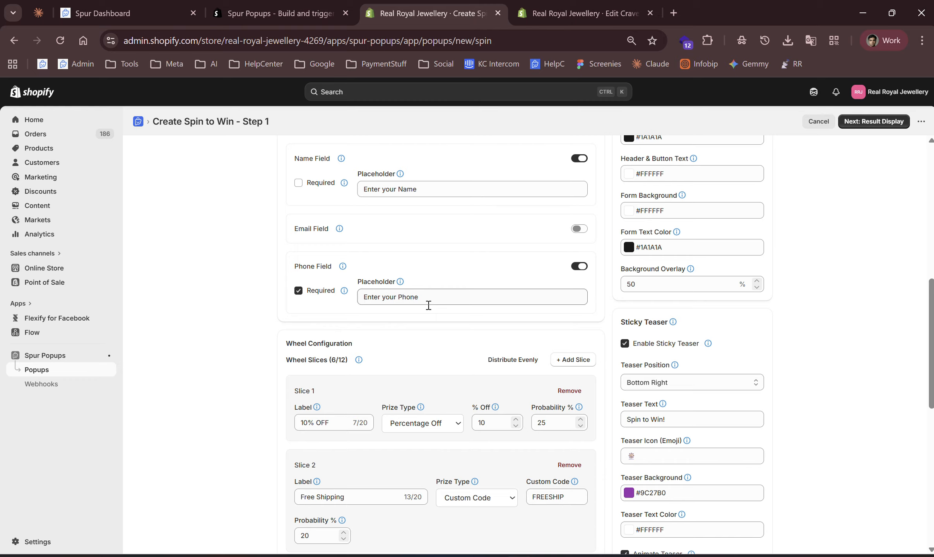
pyautogui.scroll(-3, 428, 305)
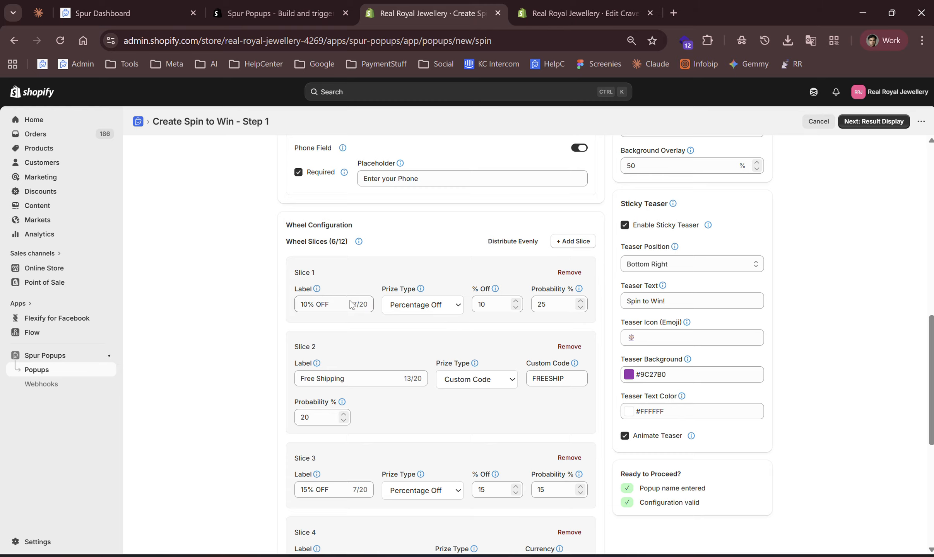
pyautogui.click(427, 307)
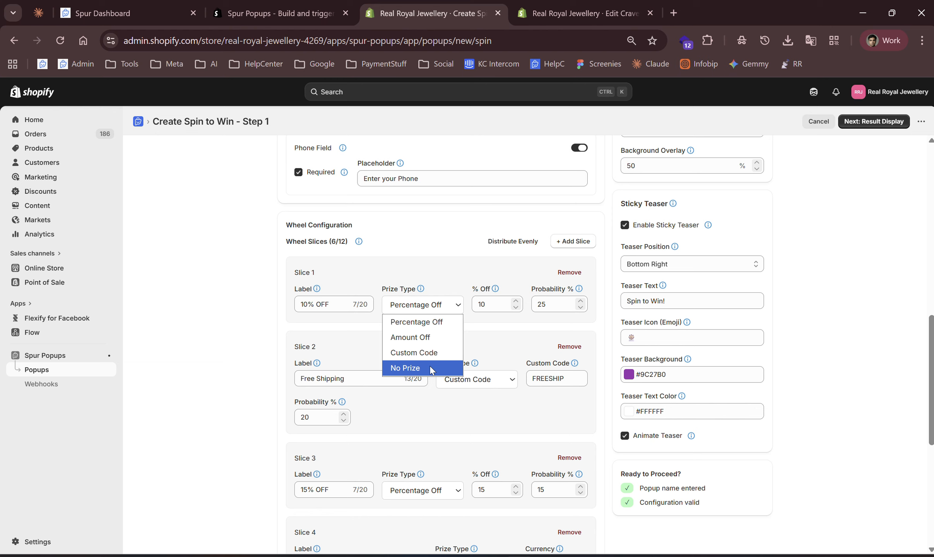
pyautogui.click(434, 323)
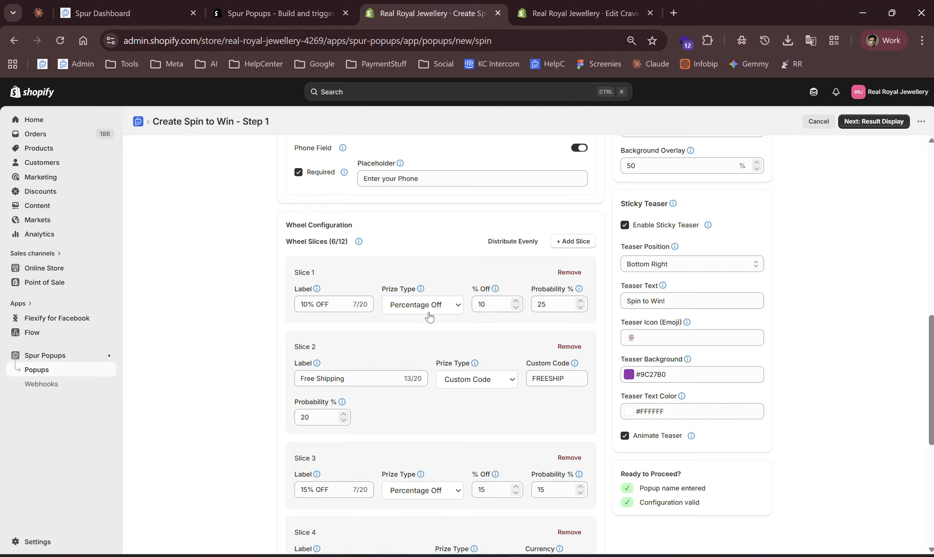
pyautogui.click(520, 304)
pyautogui.click(519, 304)
# Distribute the wheel slice probabilities evenly.
pyautogui.scroll(-1, 557, 300)
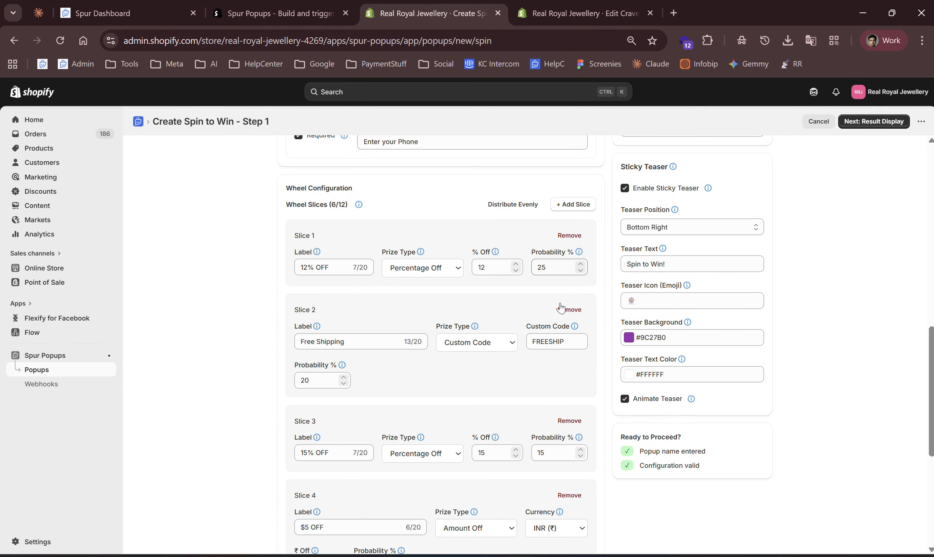
pyautogui.scroll(-6, 554, 465)
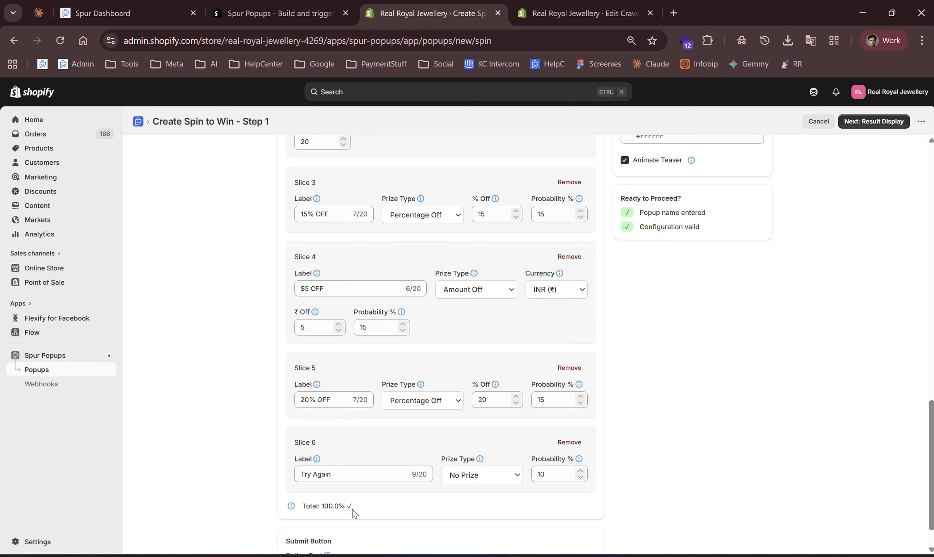
pyautogui.scroll(5, 448, 468)
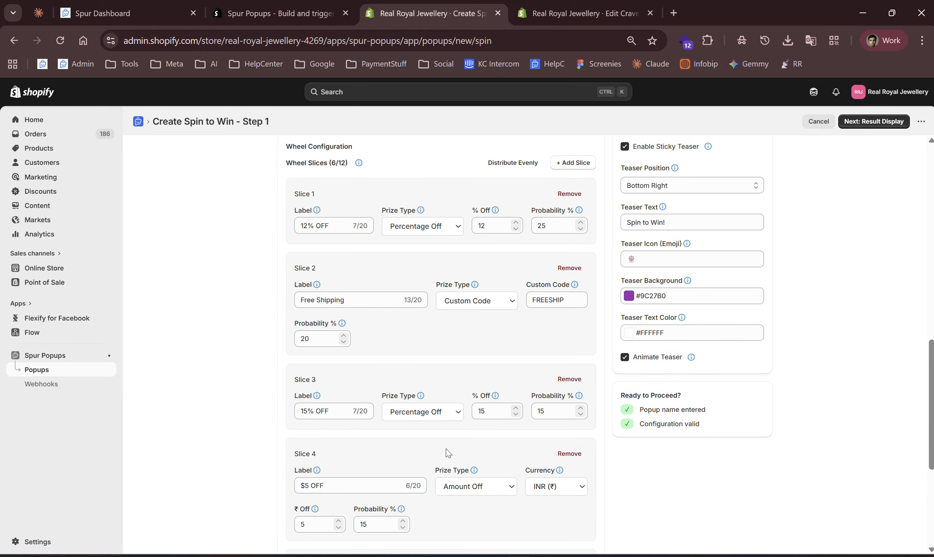
pyautogui.scroll(2, 448, 452)
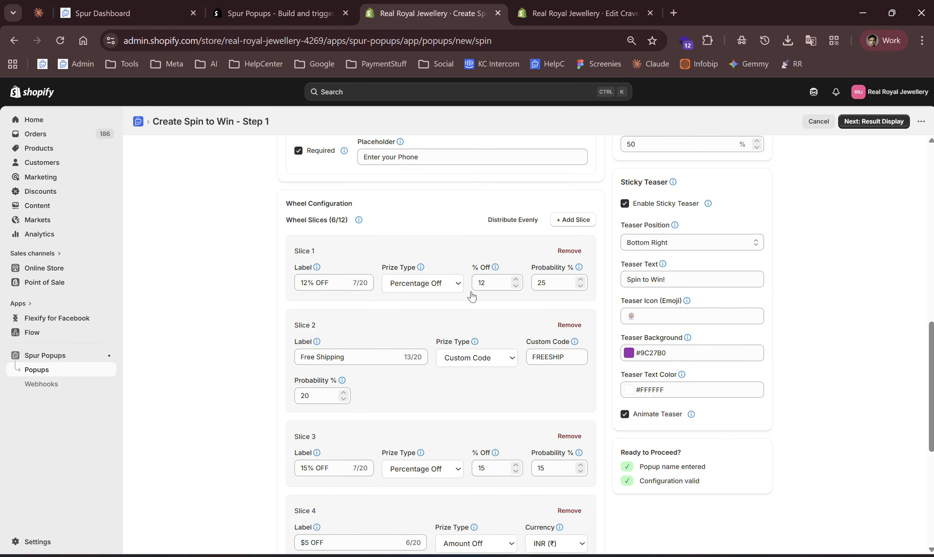
pyautogui.click(512, 226)
pyautogui.scroll(-7, 511, 310)
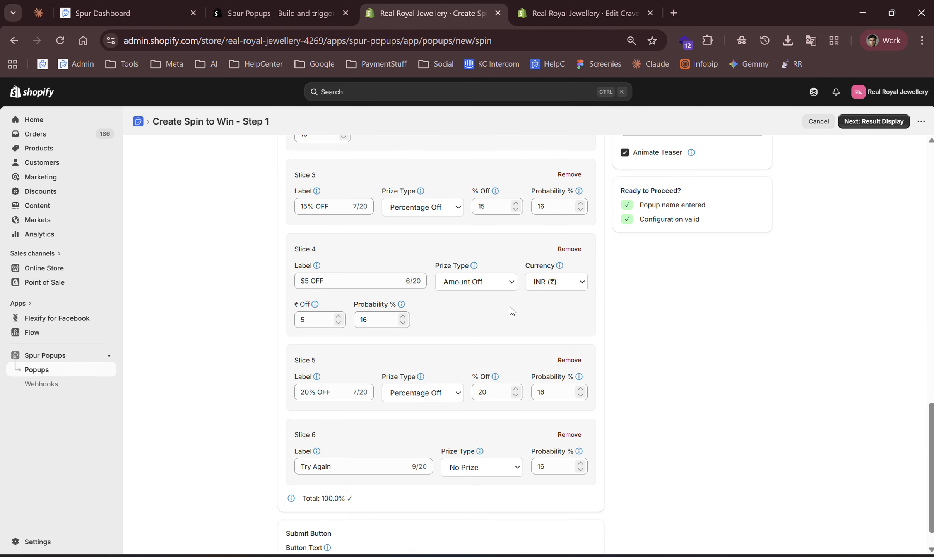
# Review the step 1 form settings and the popup preview by scrolling through the page.
pyautogui.scroll(7, 413, 447)
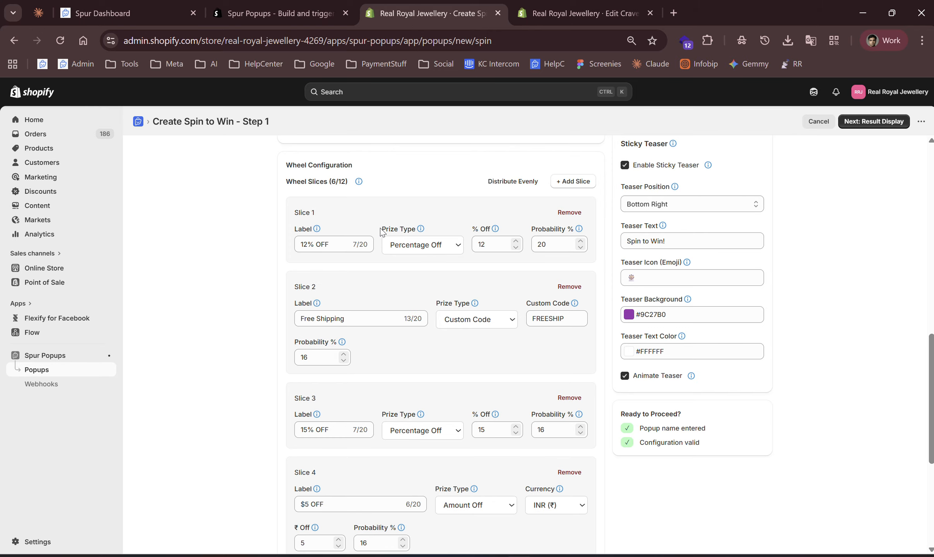
pyautogui.scroll(15, 501, 210)
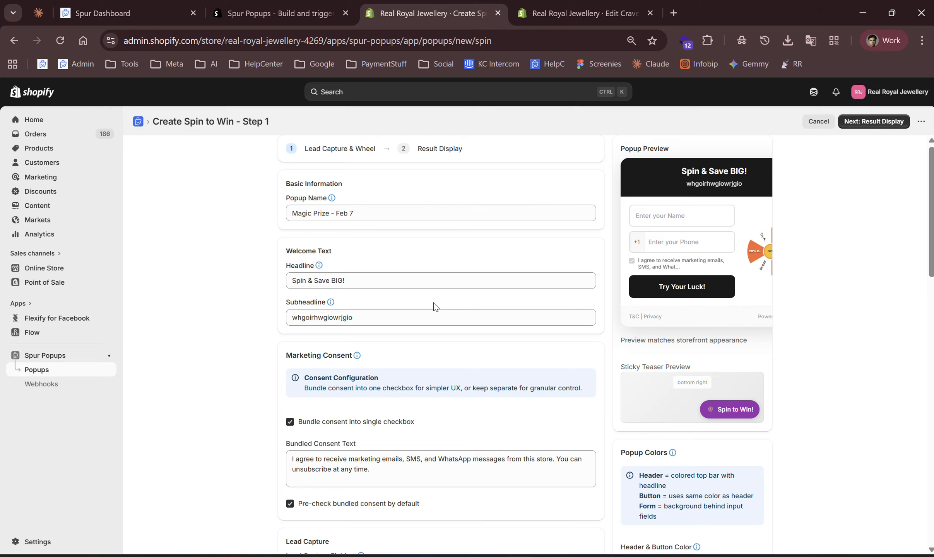
pyautogui.scroll(-5, 436, 307)
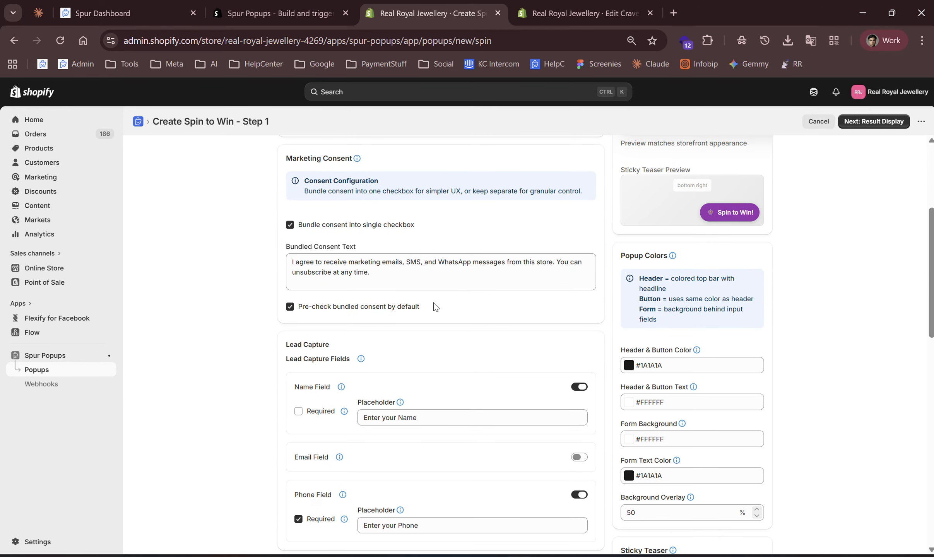
pyautogui.scroll(4, 436, 306)
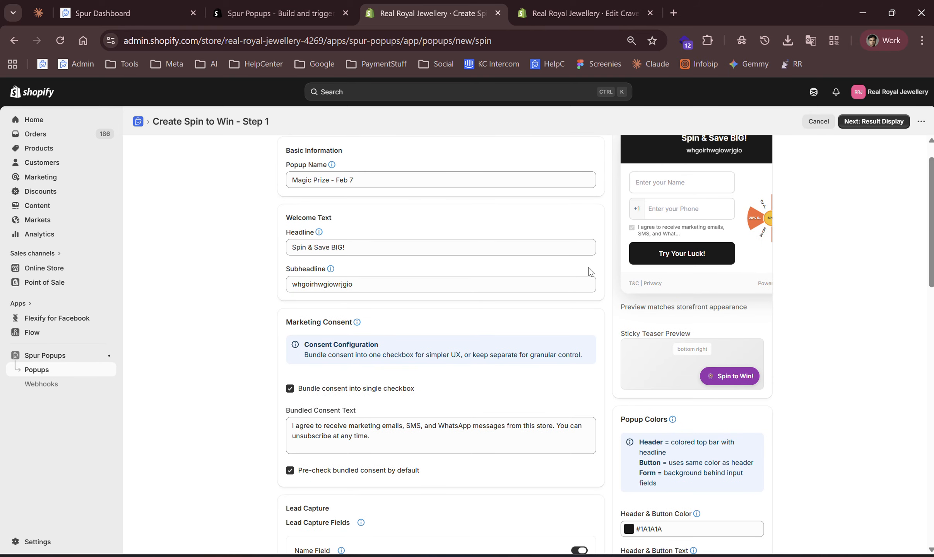
pyautogui.scroll(3, 805, 211)
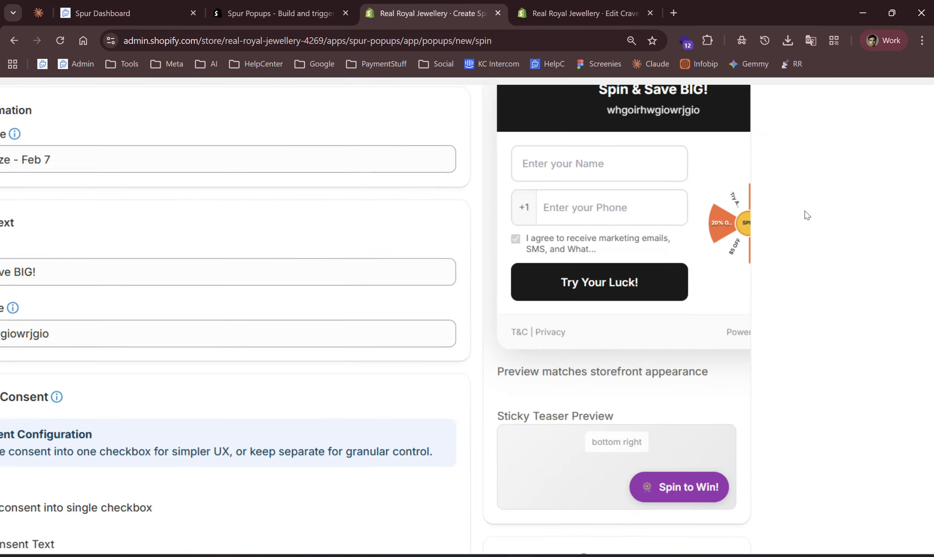
pyautogui.scroll(2, 805, 211)
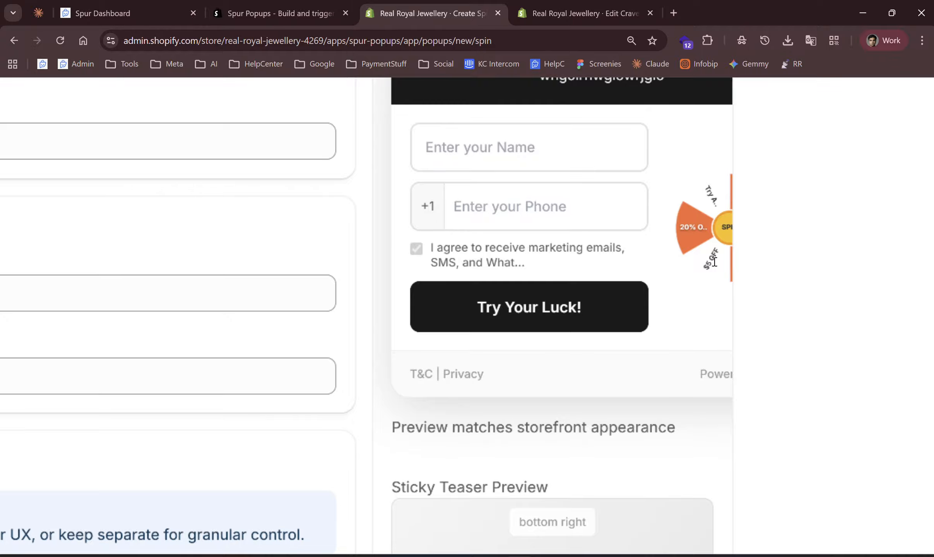
pyautogui.scroll(-5, 714, 262)
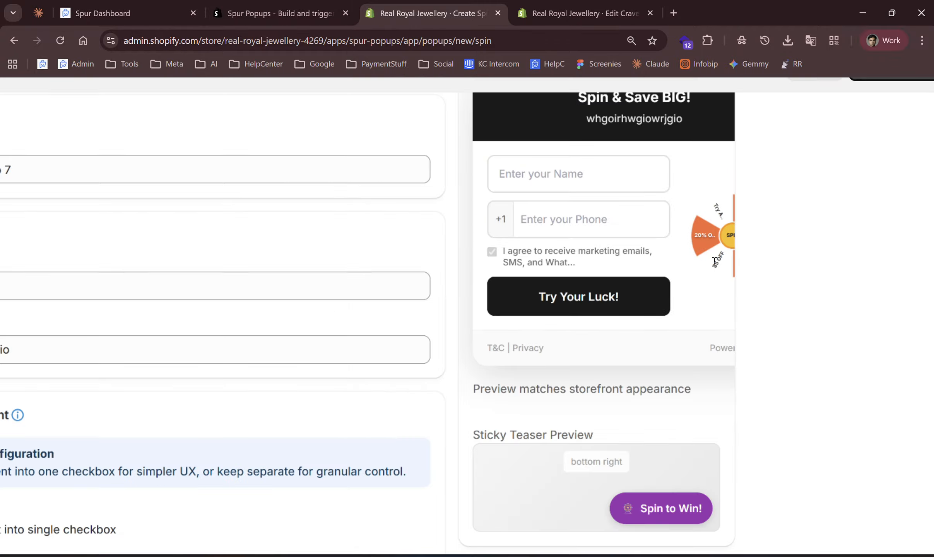
pyautogui.scroll(-4, 701, 332)
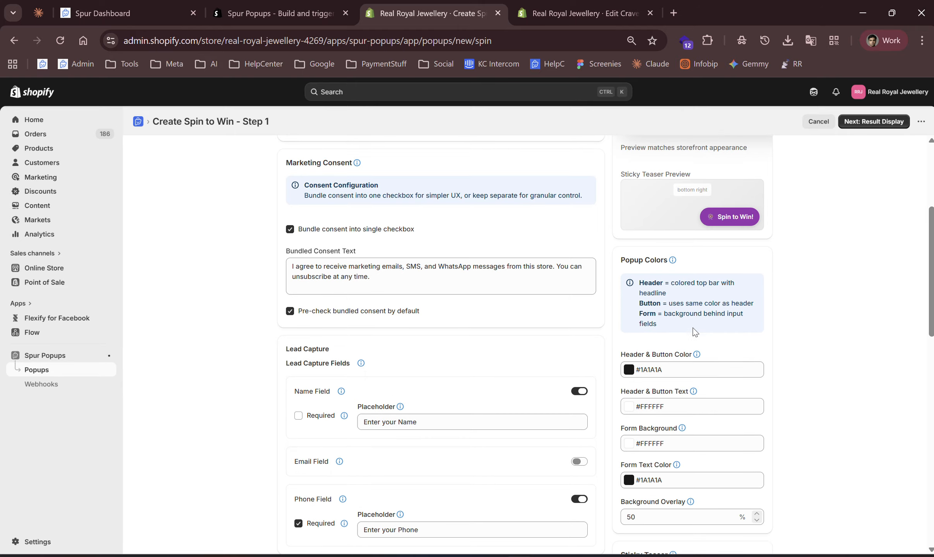
pyautogui.scroll(-3, 706, 367)
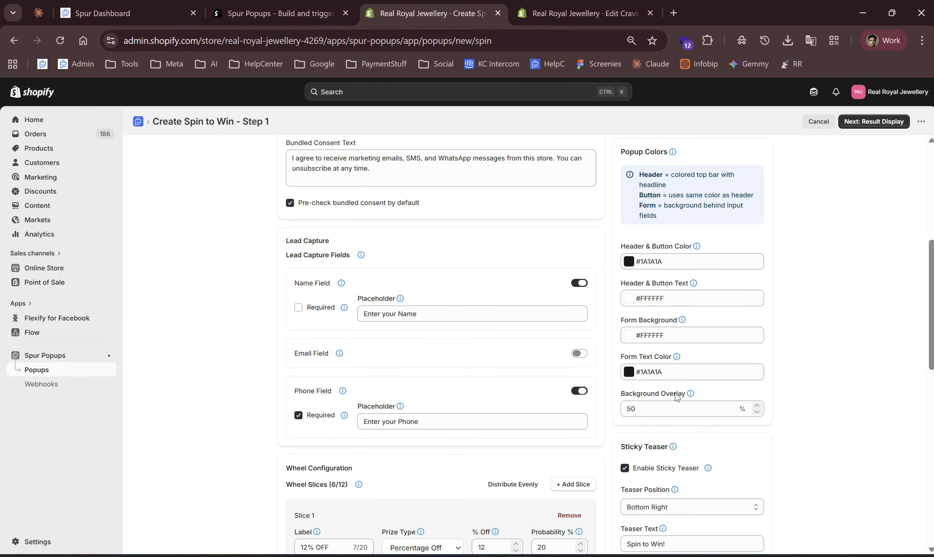
pyautogui.scroll(-1, 691, 409)
pyautogui.scroll(-3, 690, 408)
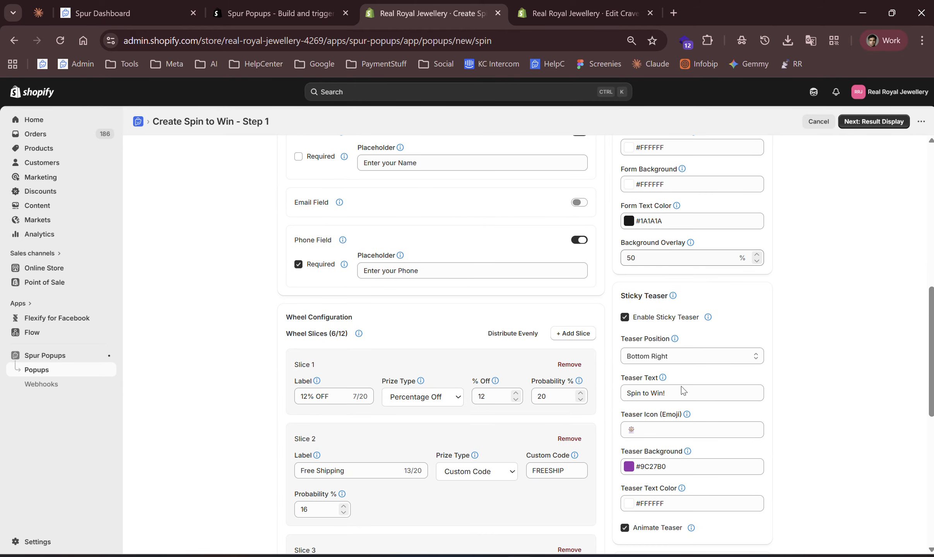
pyautogui.scroll(-3, 673, 423)
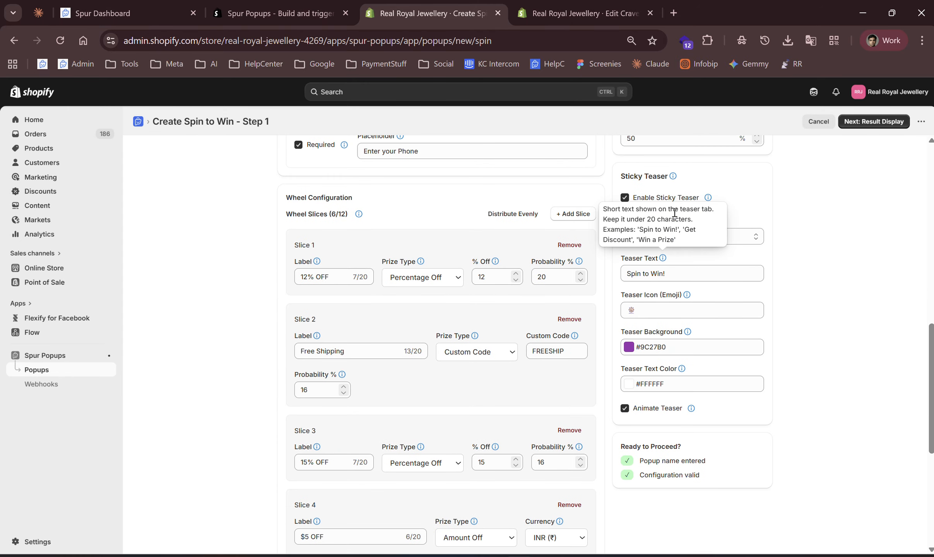
pyautogui.scroll(15, 673, 411)
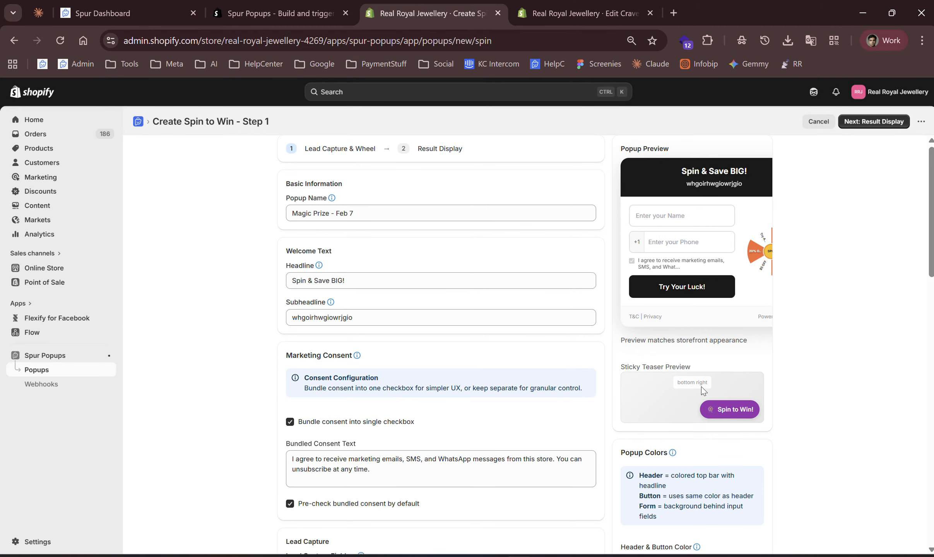
pyautogui.scroll(-10, 701, 388)
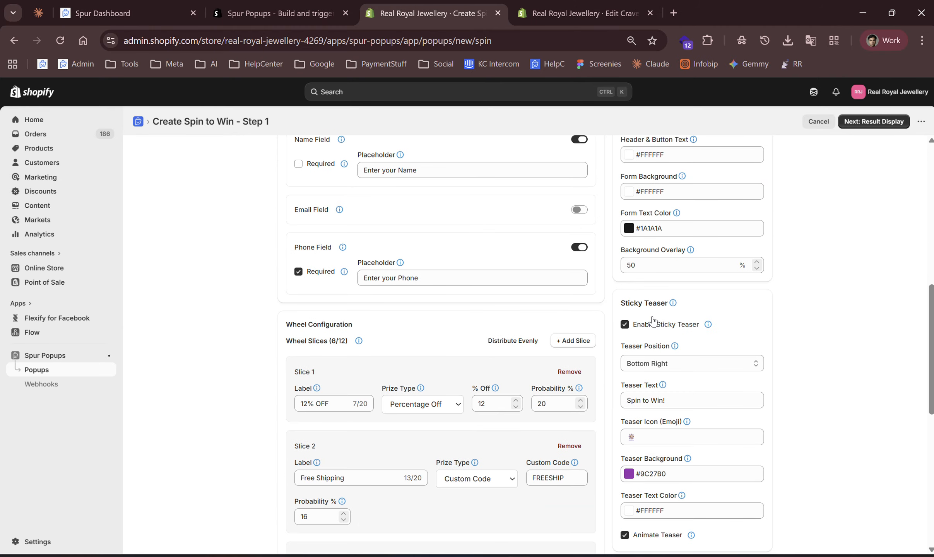
# Open the sticky teaser position options and the teaser icon field without changing them.
pyautogui.click(667, 368)
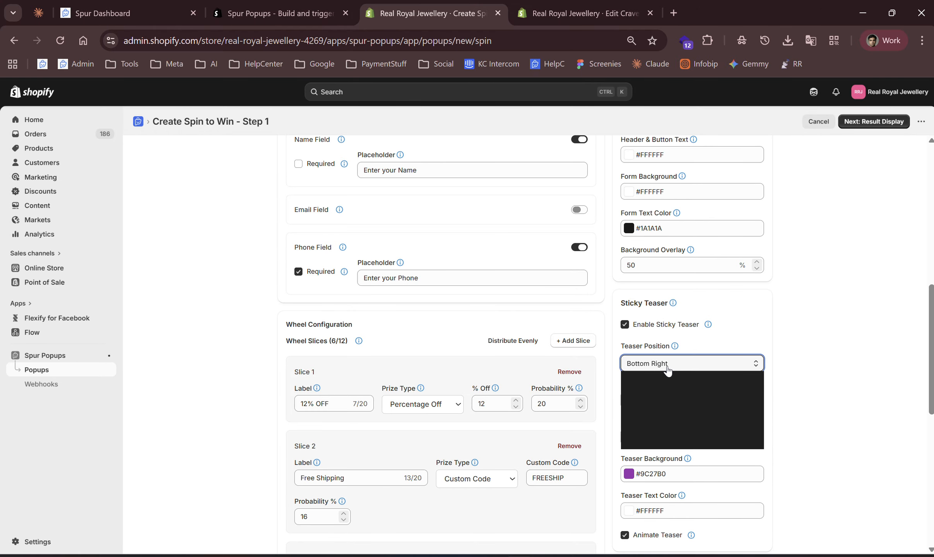
pyautogui.click(667, 369)
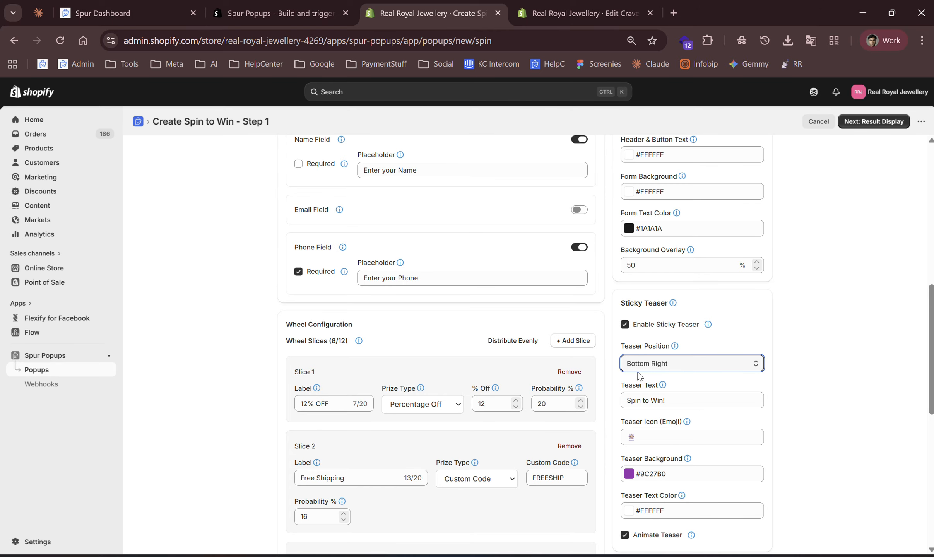
pyautogui.scroll(-10, 425, 376)
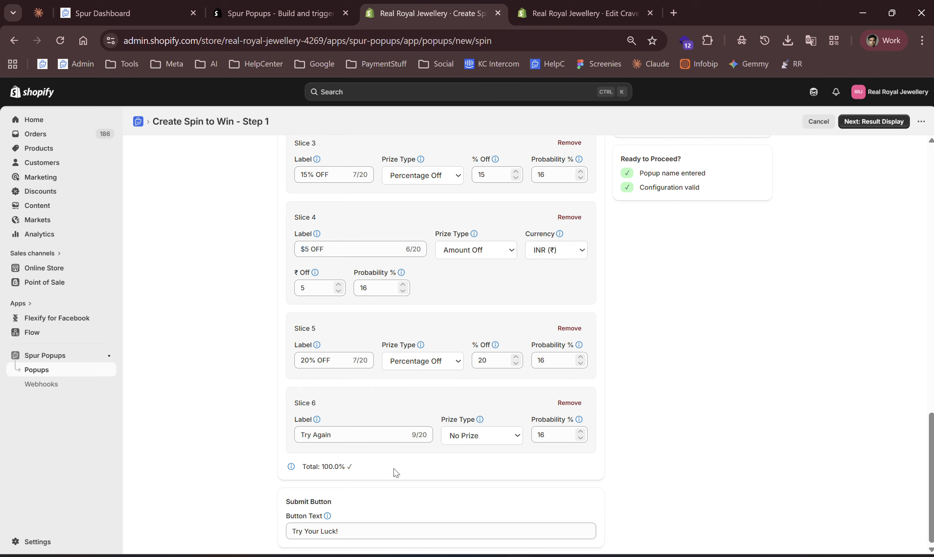
pyautogui.scroll(2, 649, 268)
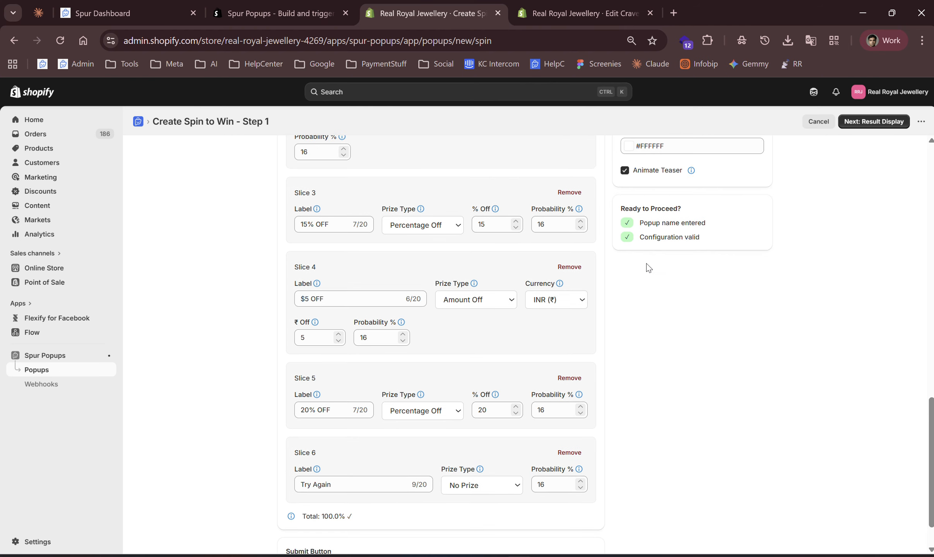
pyautogui.scroll(4, 649, 268)
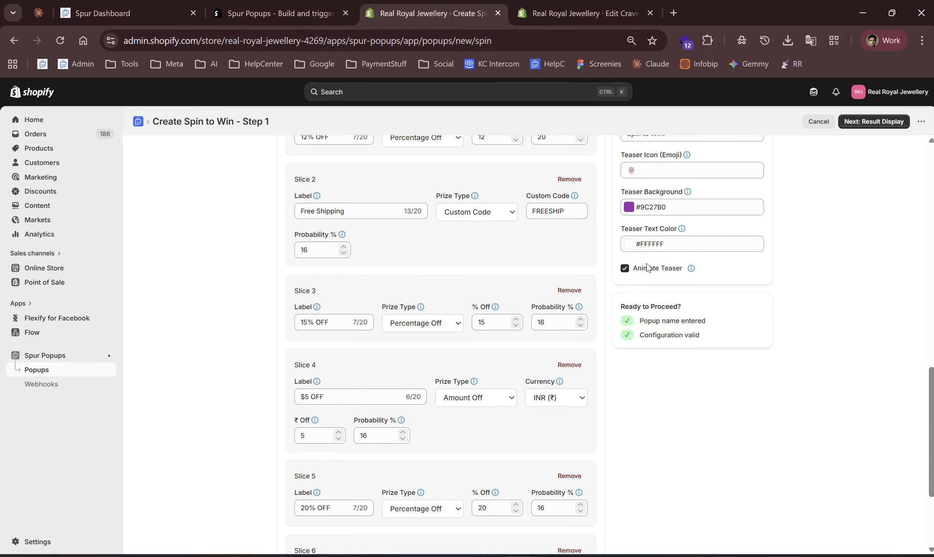
pyautogui.scroll(5, 647, 267)
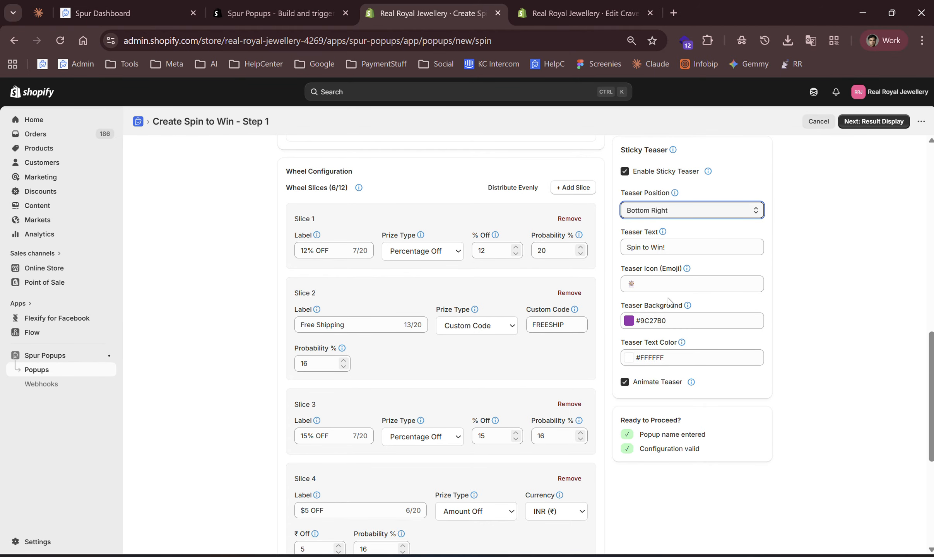
pyautogui.click(648, 284)
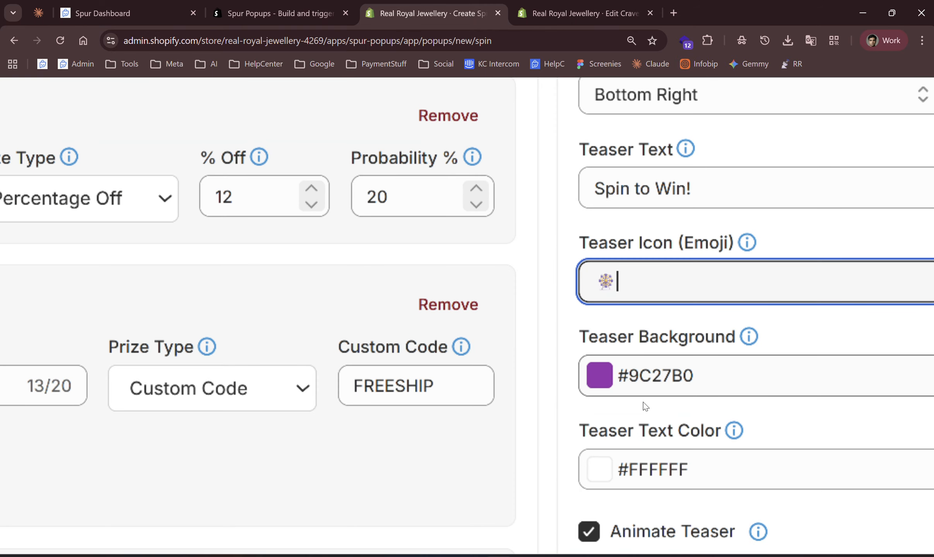
pyautogui.scroll(1, 661, 380)
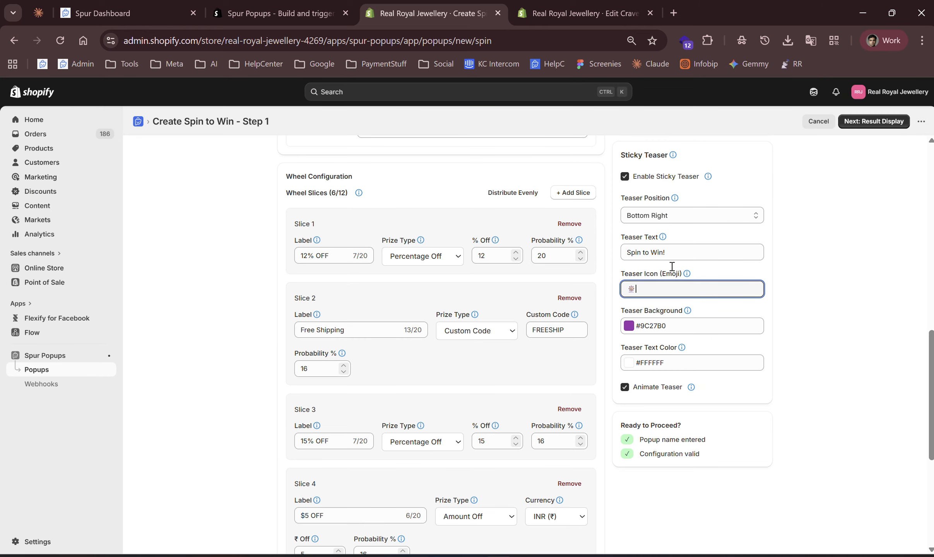
pyautogui.click(692, 232)
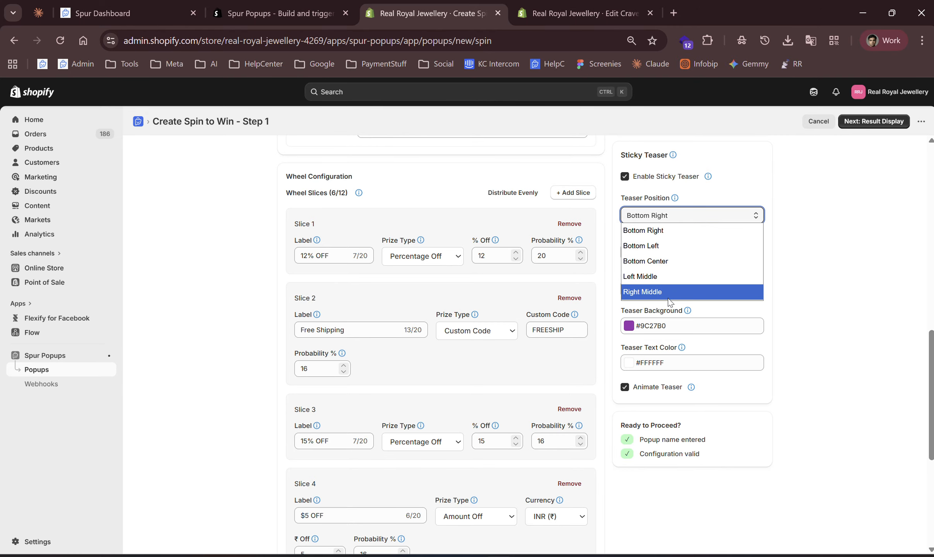
pyautogui.click(807, 369)
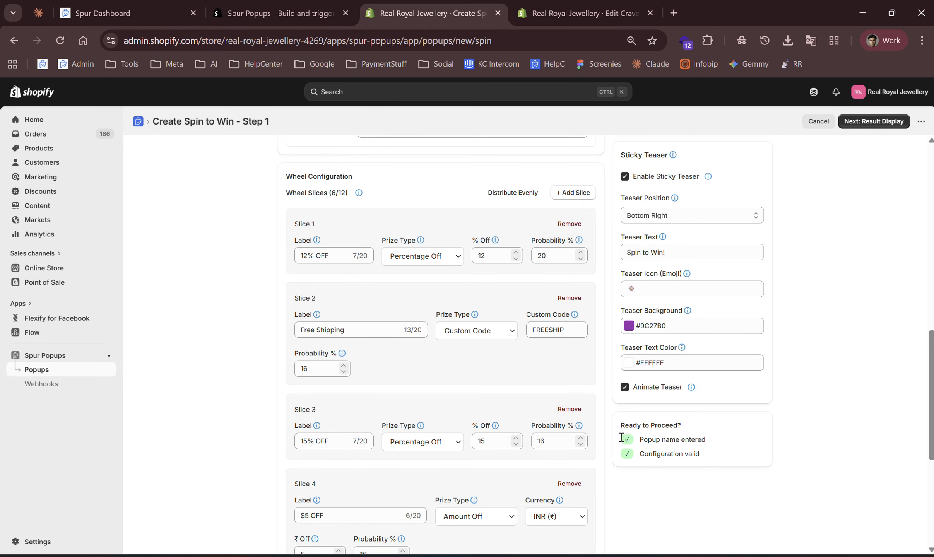
# Proceed from Lead Capture & Wheel to the Result Display step.
pyautogui.scroll(-6, 542, 363)
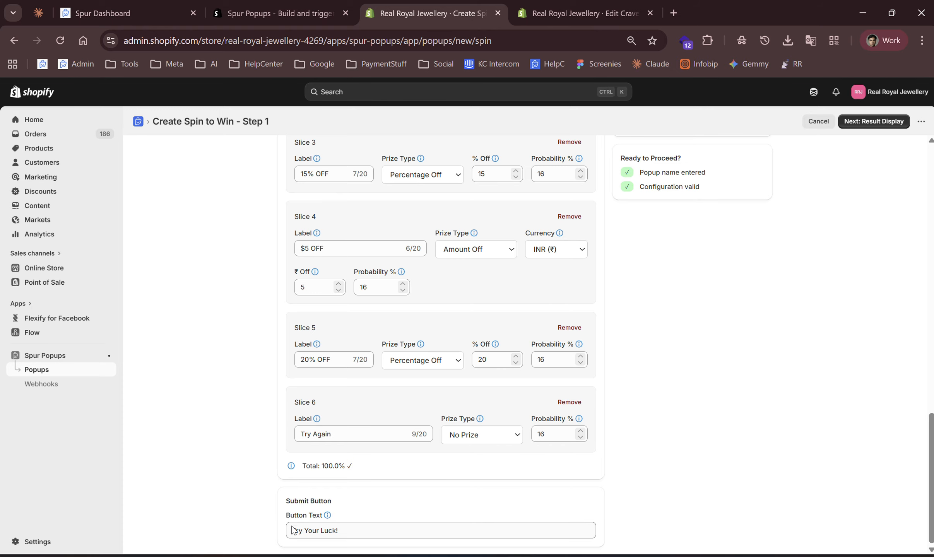
pyautogui.scroll(15, 547, 317)
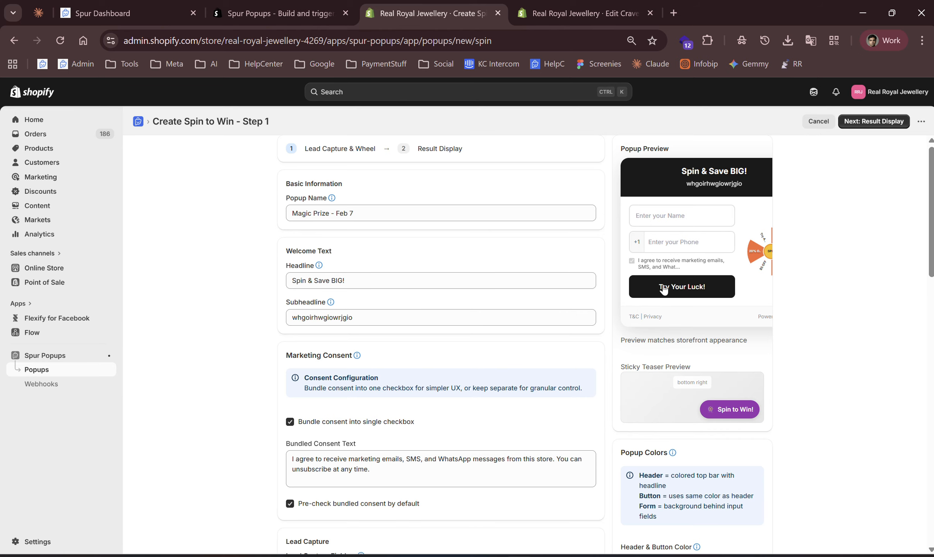
pyautogui.scroll(-1, 699, 295)
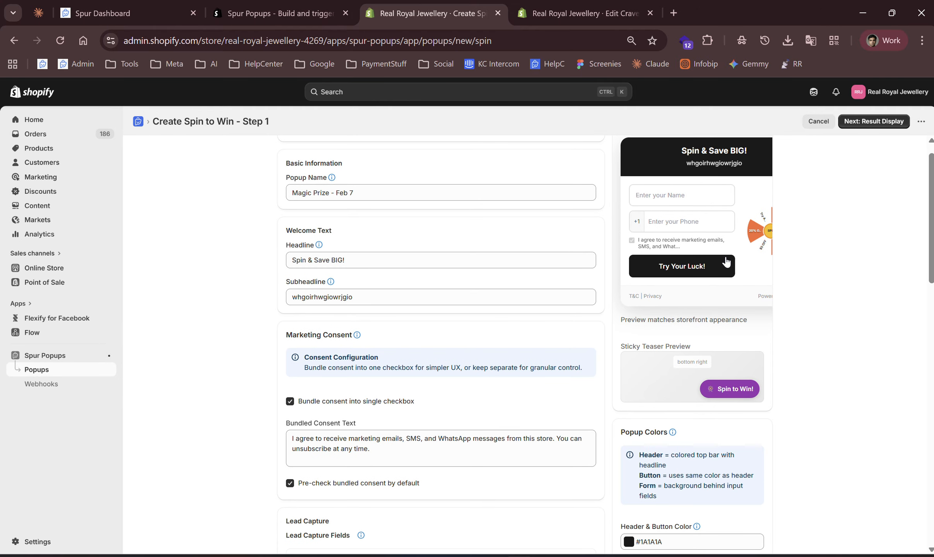
pyautogui.scroll(-4, 725, 262)
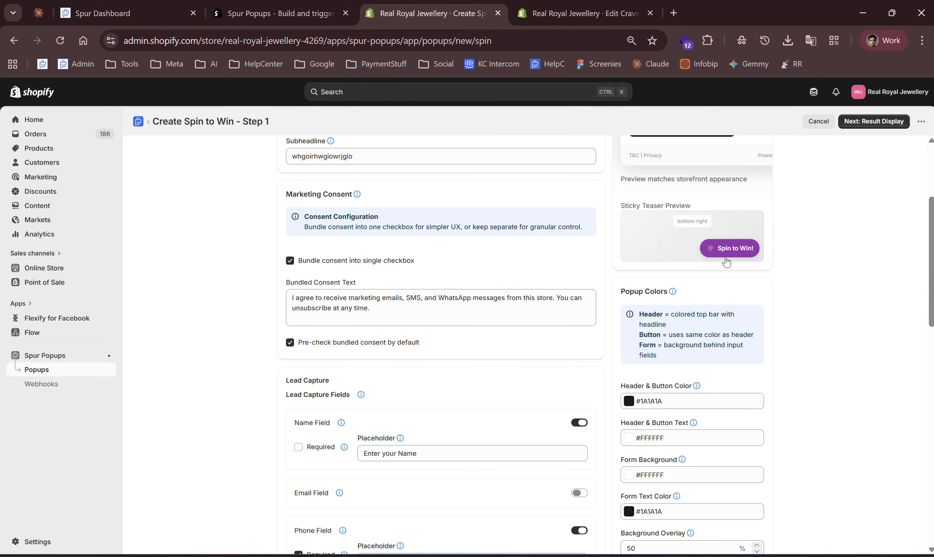
pyautogui.scroll(-6, 726, 262)
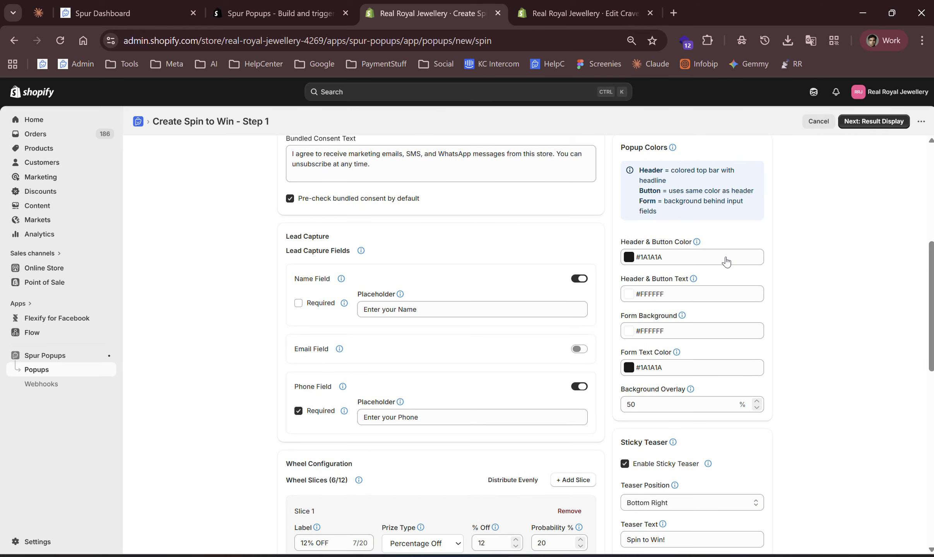
pyautogui.scroll(-5, 725, 263)
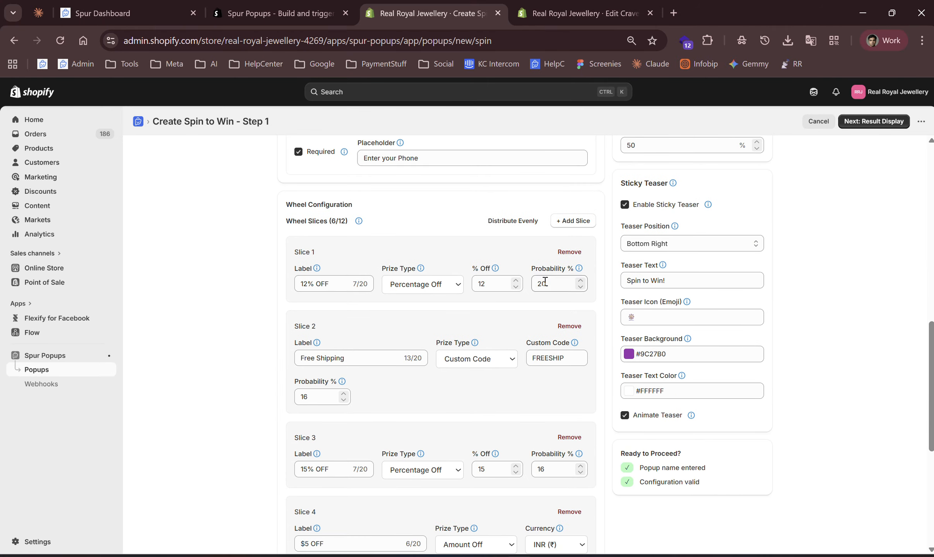
pyautogui.scroll(6, 513, 273)
pyautogui.scroll(-5, 512, 273)
pyautogui.scroll(7, 513, 274)
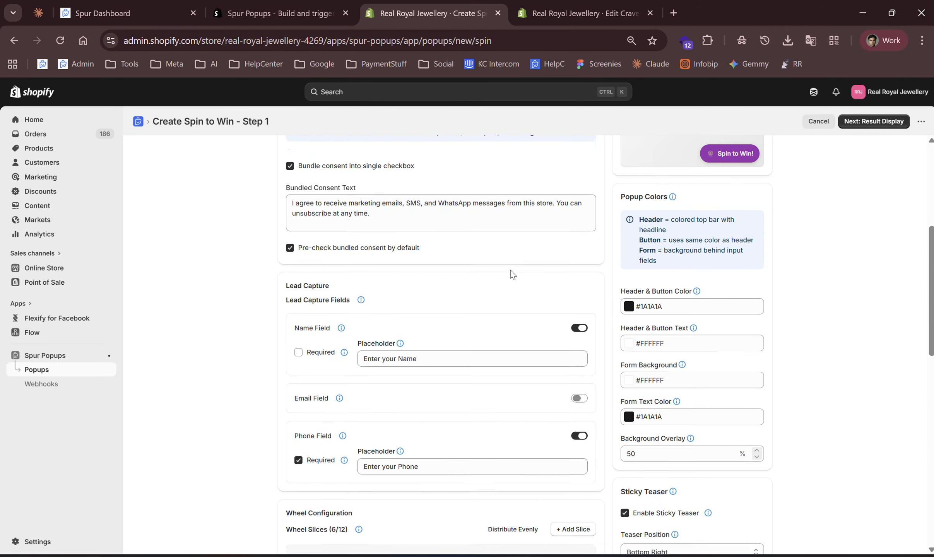
pyautogui.scroll(6, 512, 274)
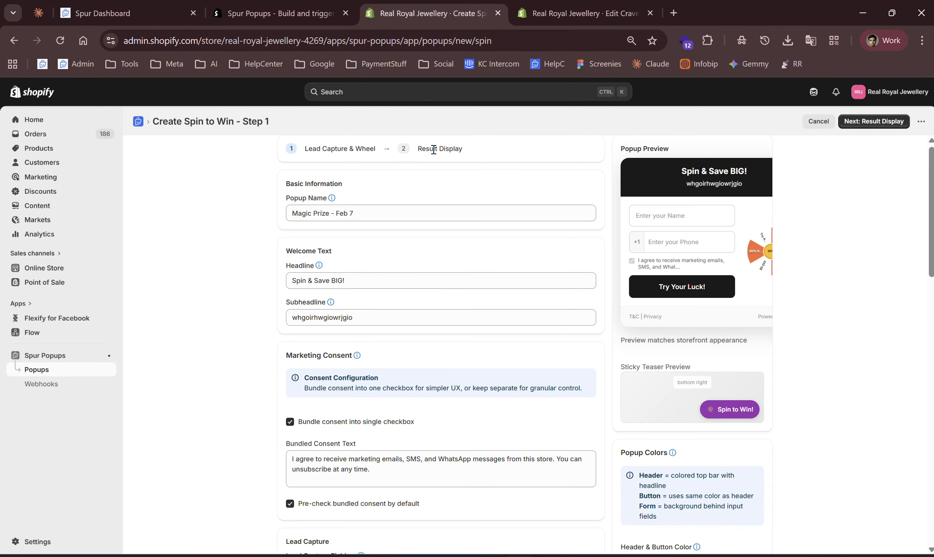
pyautogui.click(879, 124)
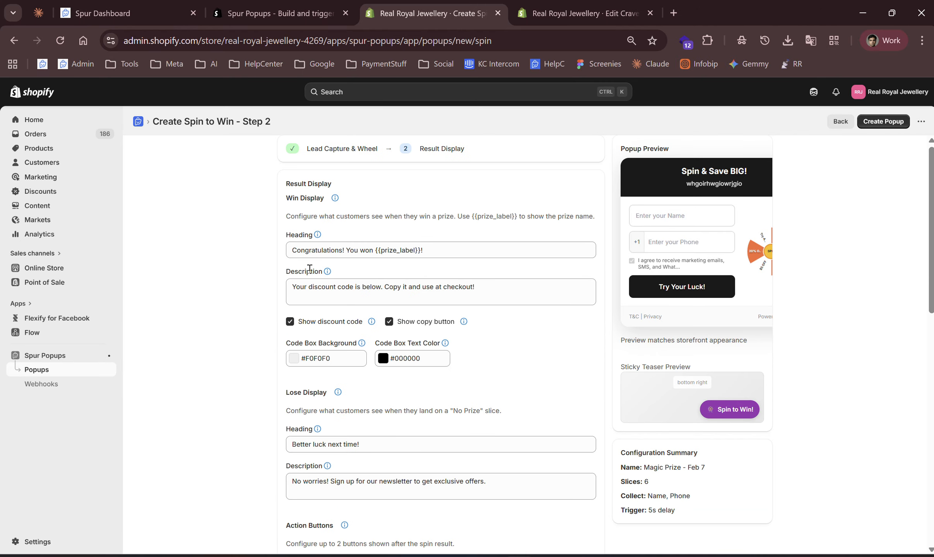
# Examine the win display, lose display and action button settings on the Result Display step.
pyautogui.click(308, 250)
pyautogui.scroll(-1, 360, 357)
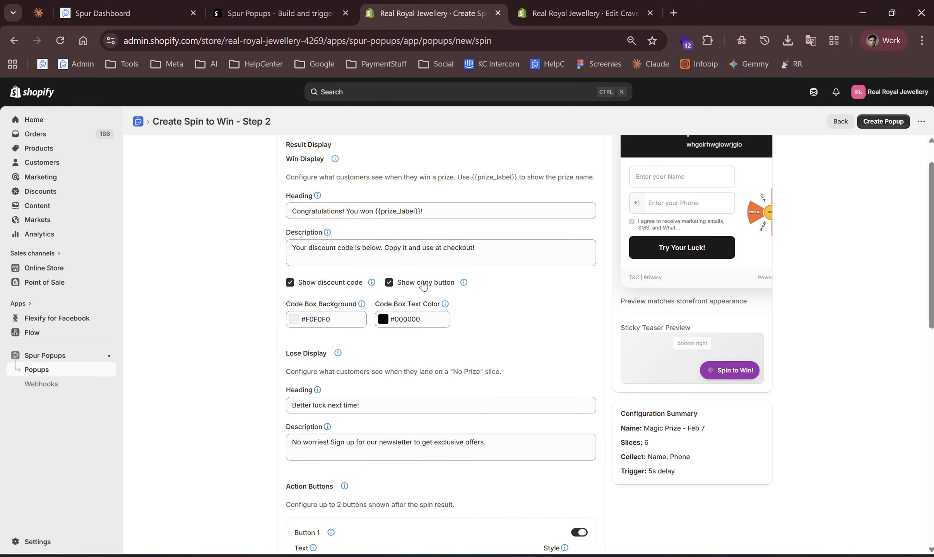
pyautogui.scroll(-3, 323, 291)
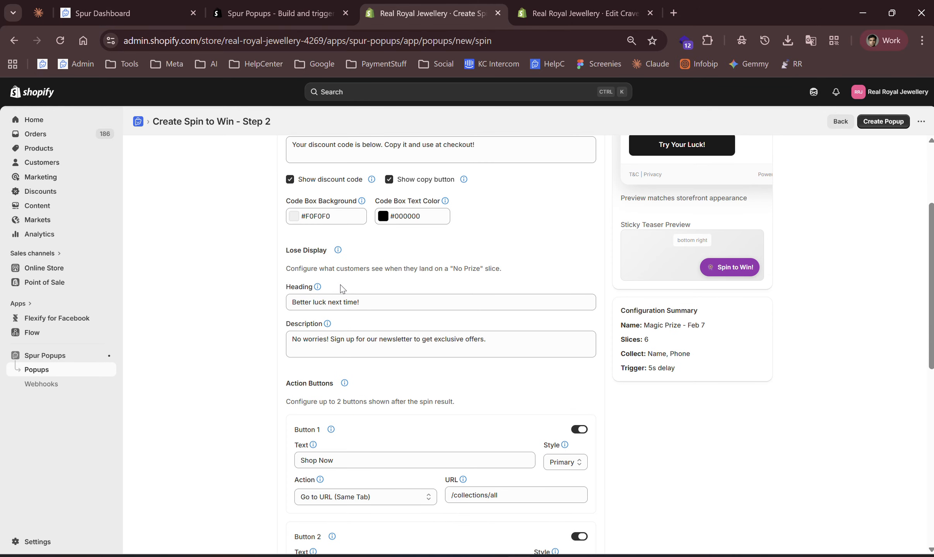
pyautogui.moveTo(318, 290)
pyautogui.scroll(4, 480, 323)
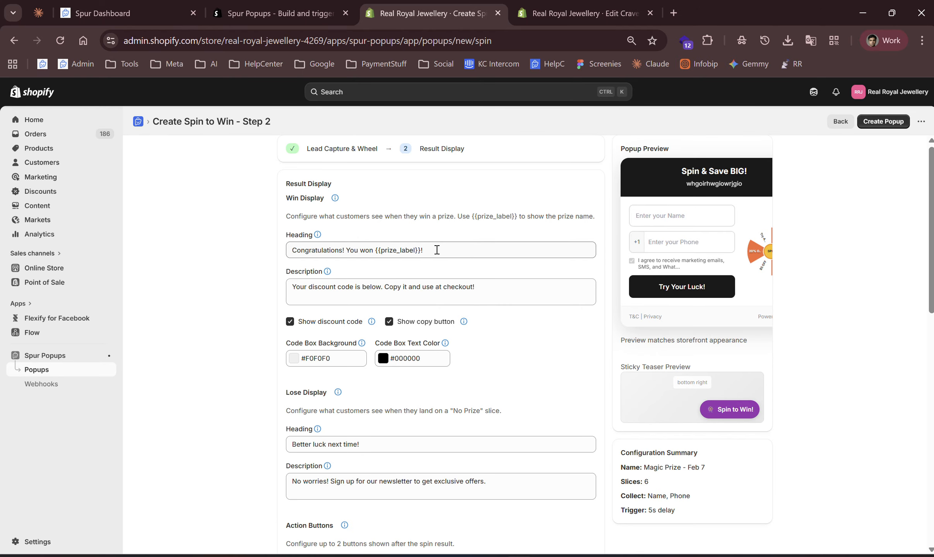
# Inspect the lose display, action buttons and Button 1's action choices and URL without changing them.
pyautogui.scroll(-10, 667, 424)
pyautogui.scroll(10, 571, 329)
pyautogui.scroll(-7, 491, 247)
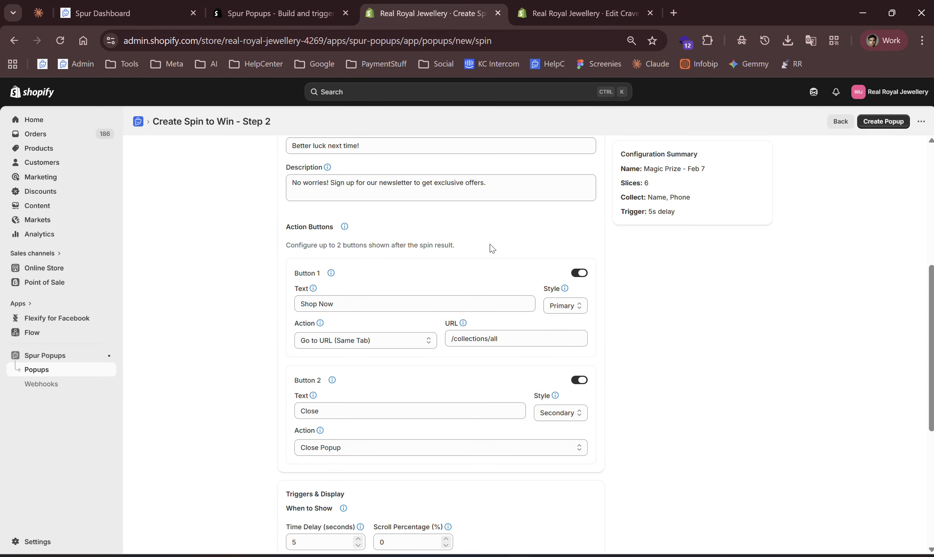
pyautogui.scroll(-2, 491, 248)
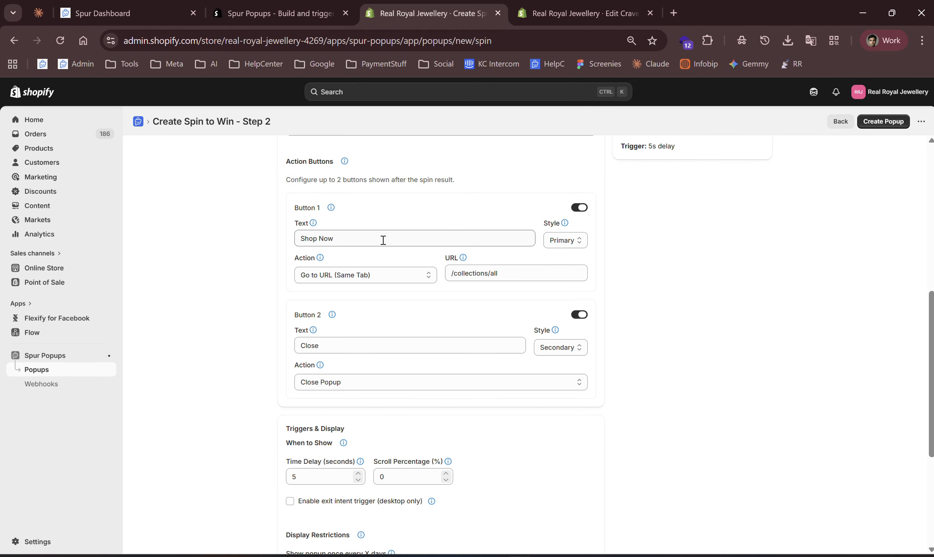
pyautogui.scroll(3, 673, 257)
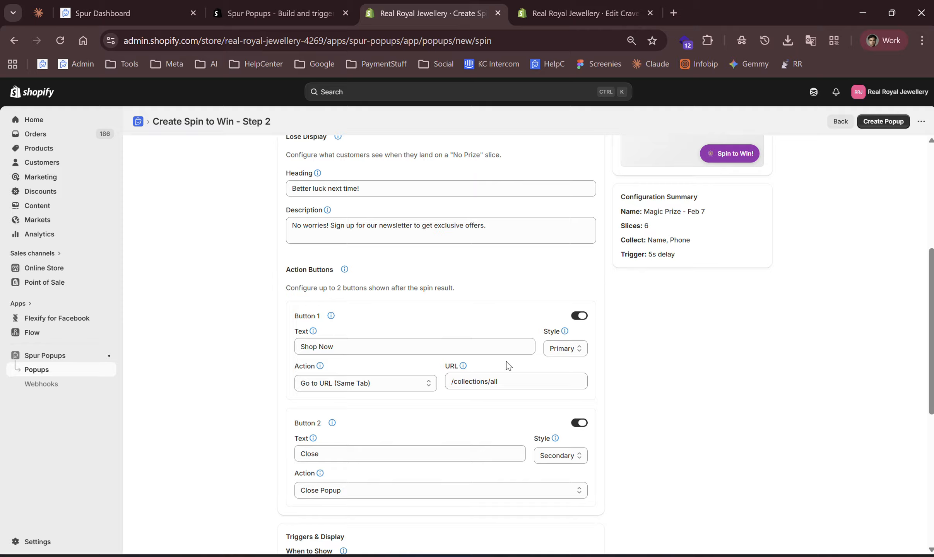
pyautogui.click(354, 384)
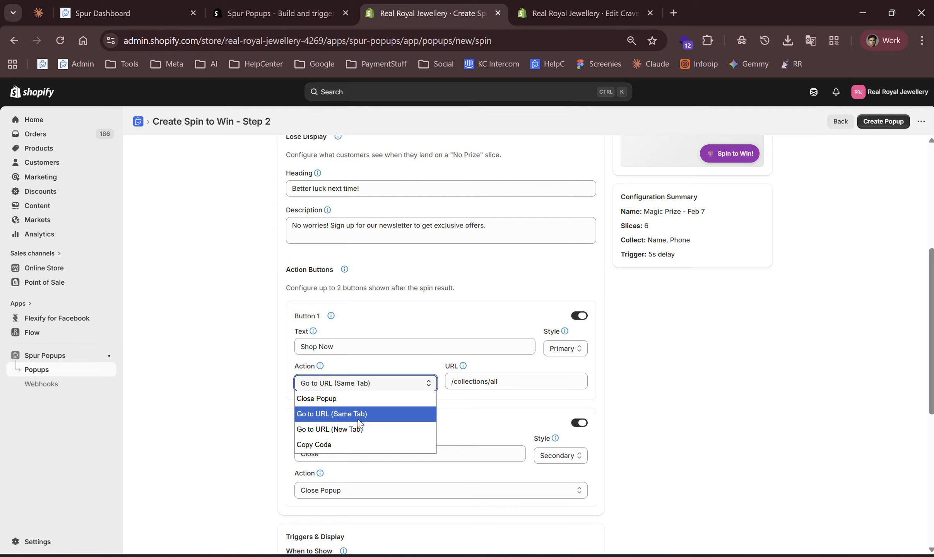
pyautogui.click(488, 394)
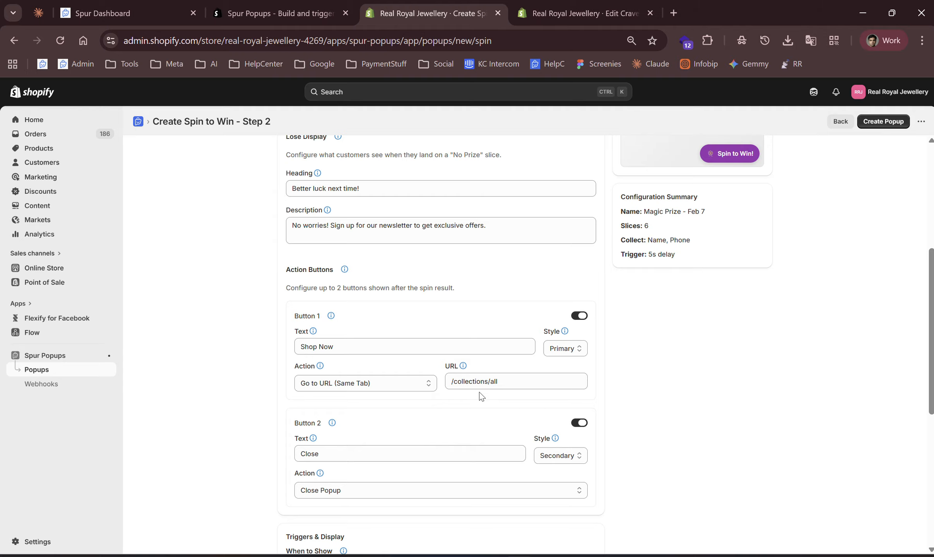
pyautogui.click(469, 381)
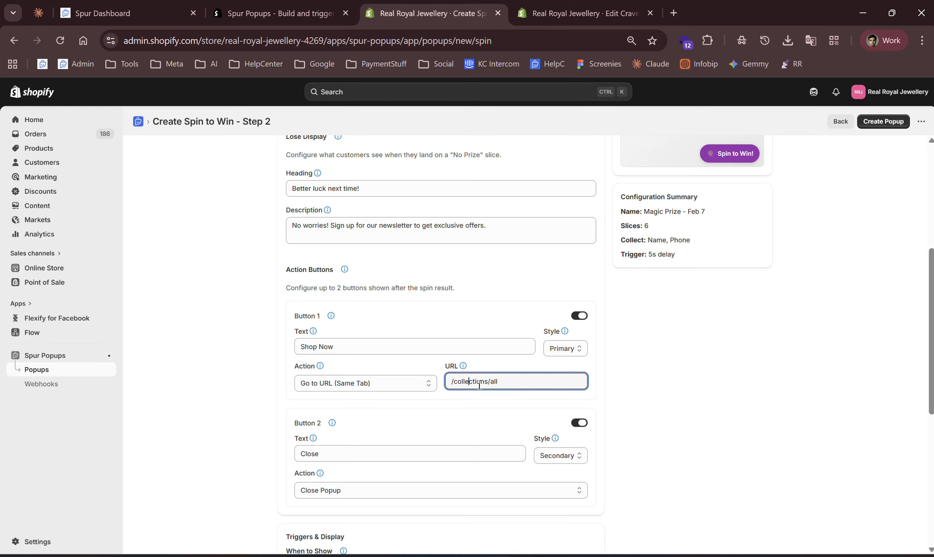
pyautogui.click(427, 385)
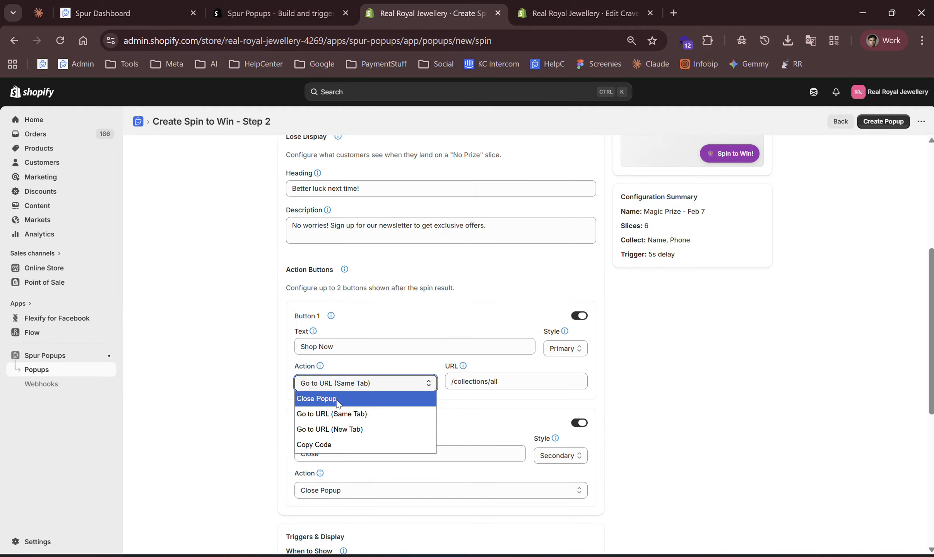
pyautogui.click(499, 437)
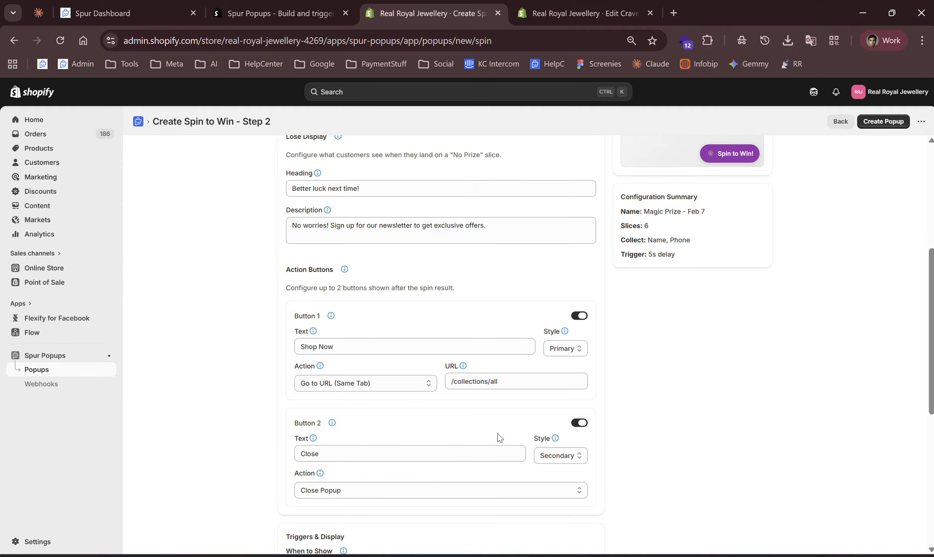
# Review the trigger, display restriction and styling settings further down the Result Display step.
pyautogui.scroll(-1, 495, 436)
pyautogui.scroll(-1, 397, 406)
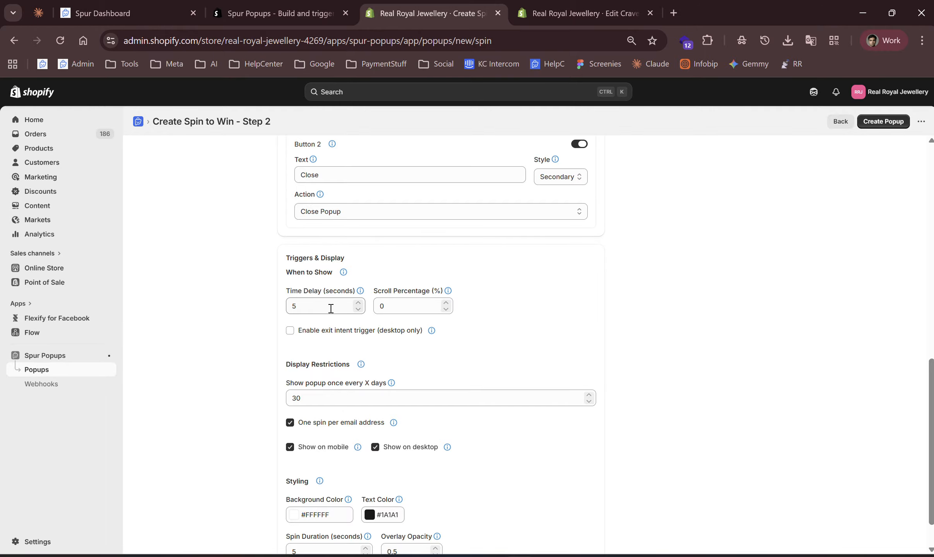
pyautogui.scroll(-1, 329, 308)
pyautogui.scroll(-1, 330, 308)
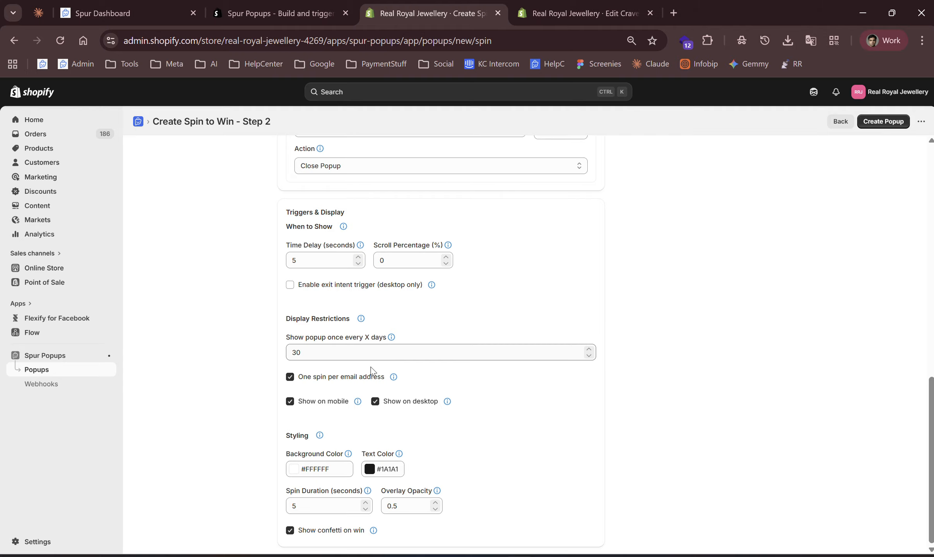
pyautogui.click(365, 503)
pyautogui.moveTo(377, 533)
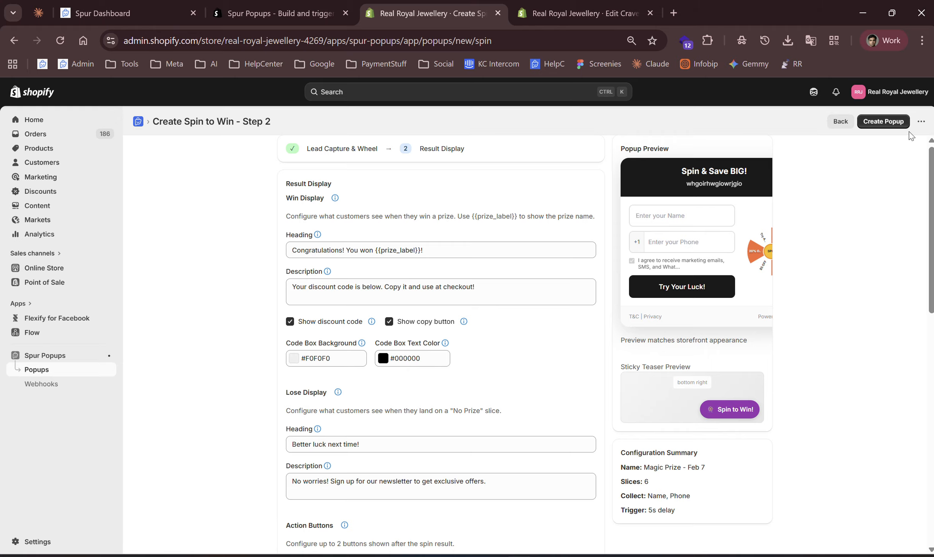
# Create the Spin to Win popup.
pyautogui.click(920, 122)
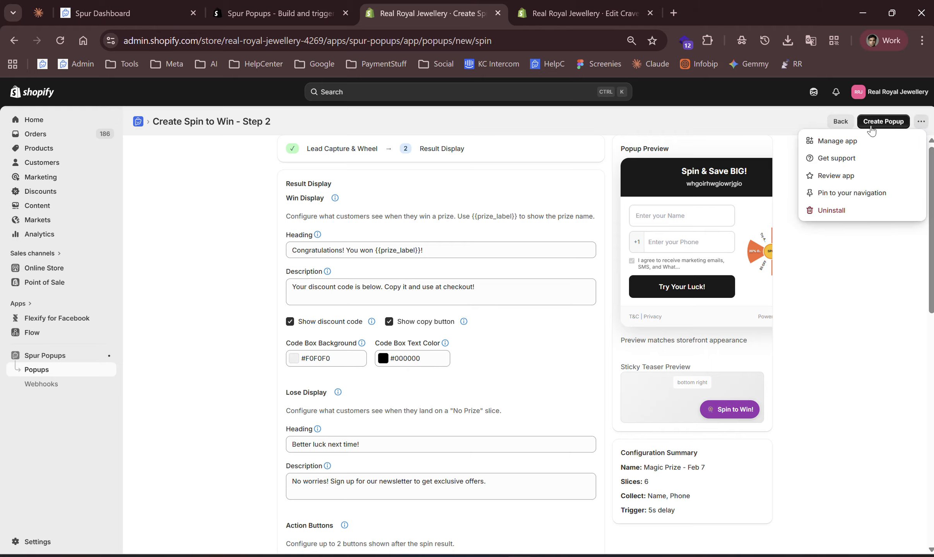
pyautogui.click(883, 126)
pyautogui.click(885, 130)
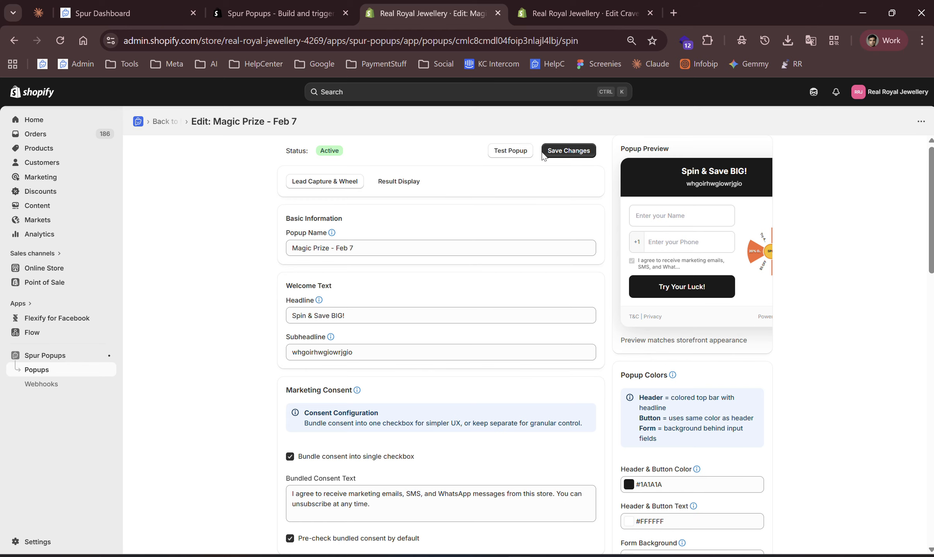
# Open the popup test dialog, copy the preview URL and load it in a new browser tab.
pyautogui.click(517, 151)
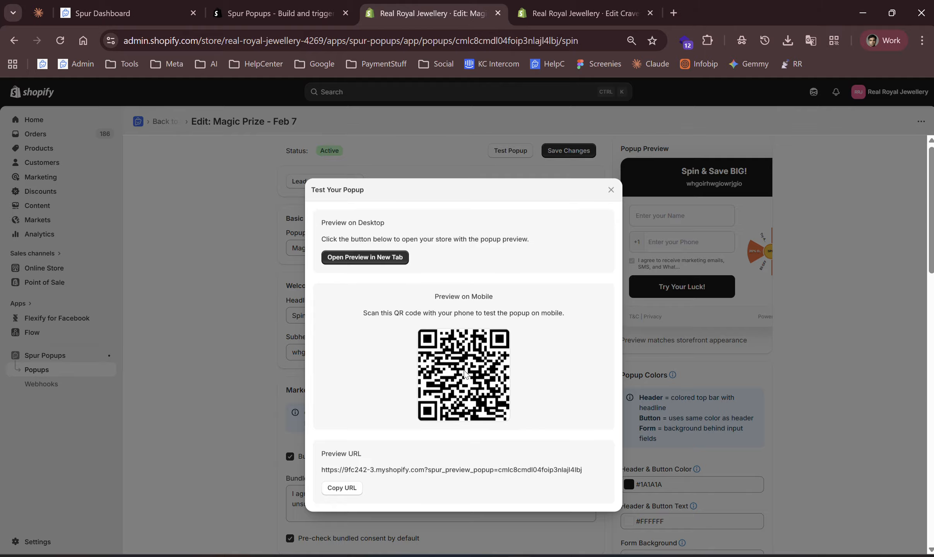
pyautogui.click(345, 488)
pyautogui.click(672, 13)
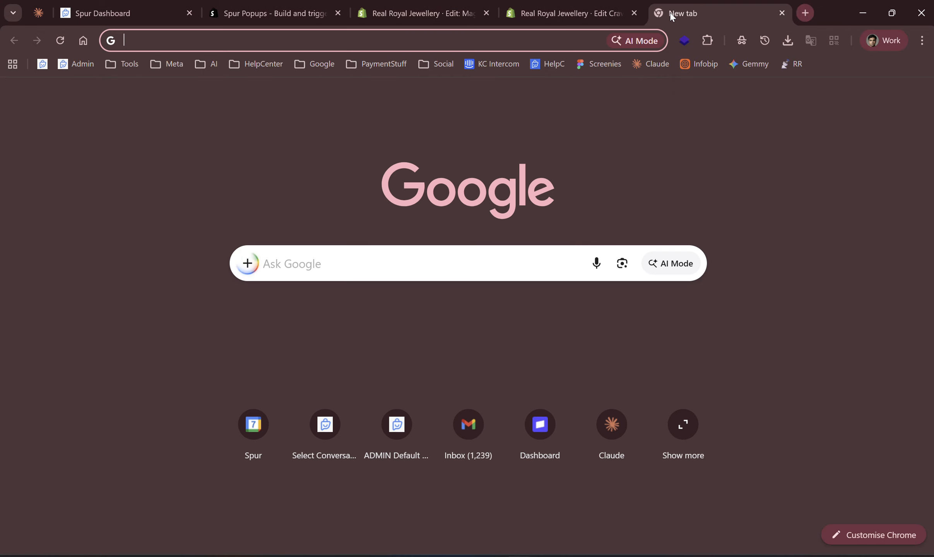
pyautogui.hotkey('ctrl', 'v')
pyautogui.press('Return')
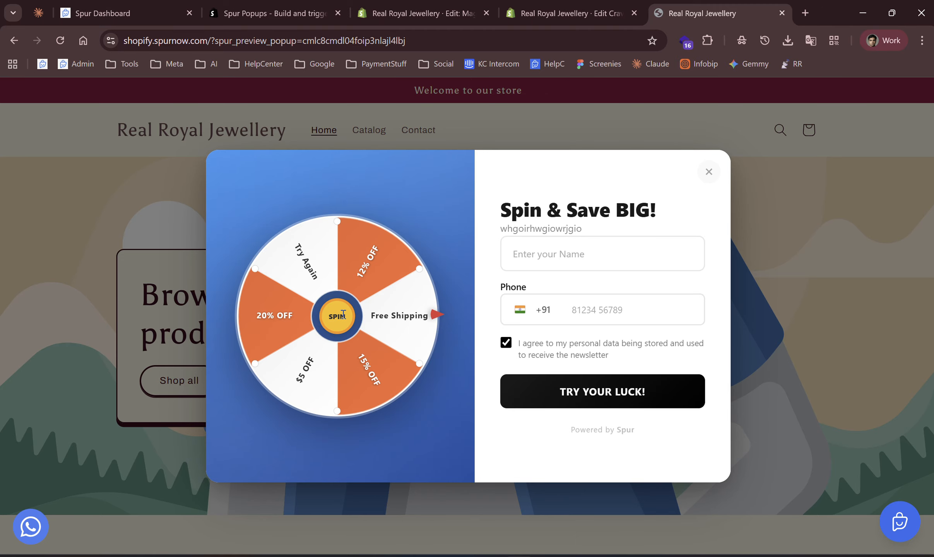
# Fill in a name and a phone number in the preview popup and spin the wheel.
pyautogui.click(551, 386)
pyautogui.click(577, 254)
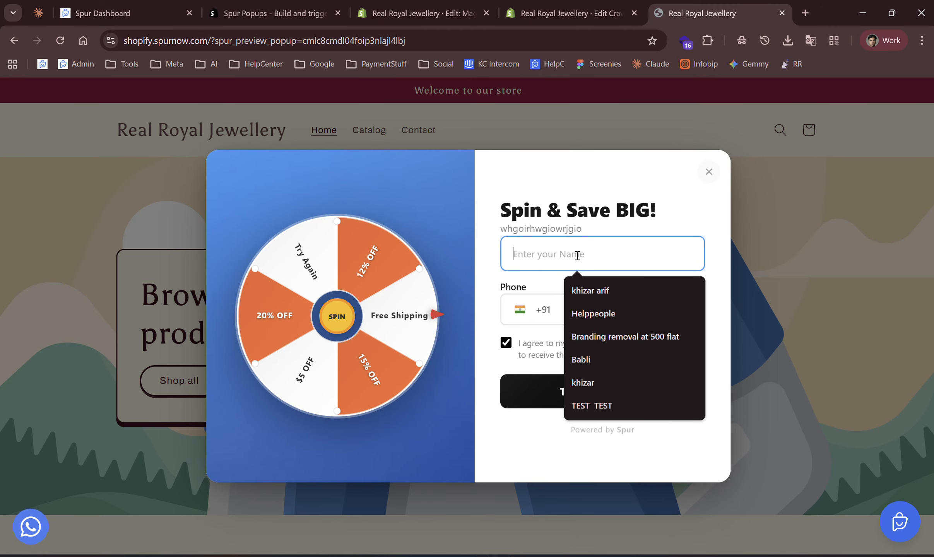
pyautogui.click(636, 223)
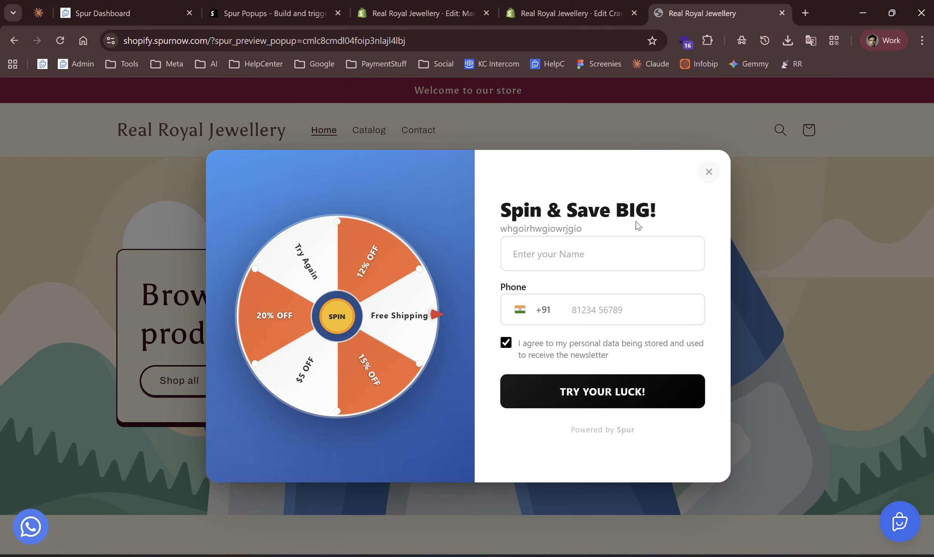
pyautogui.click(577, 254)
pyautogui.click(605, 287)
pyautogui.click(610, 315)
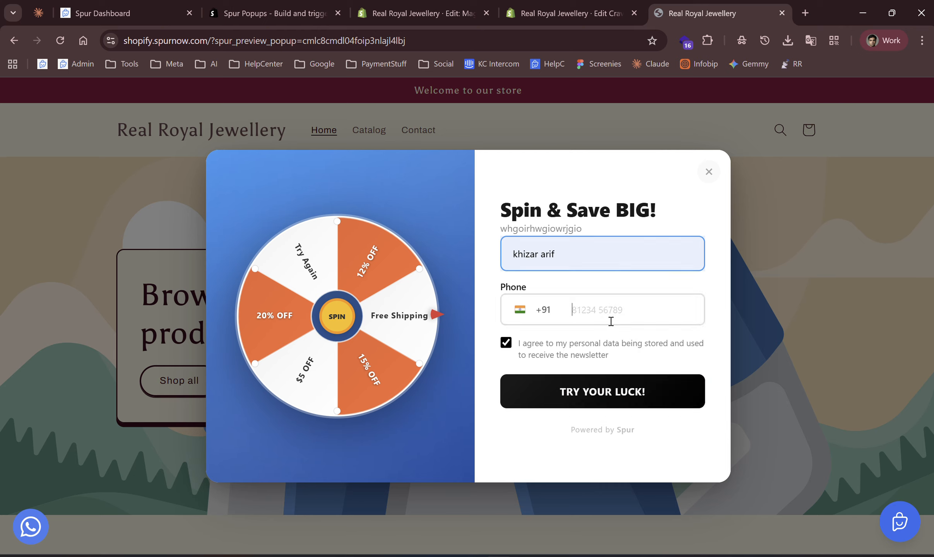
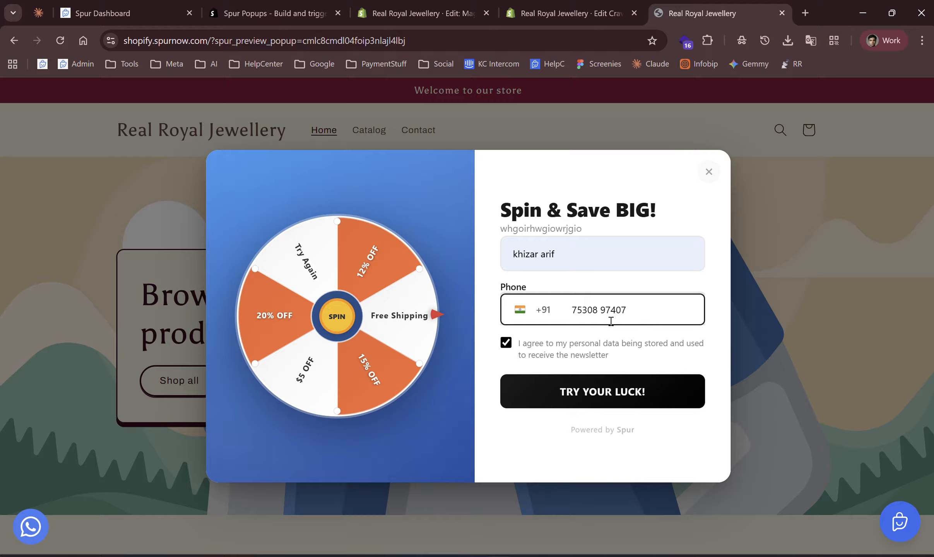
pyautogui.click(623, 391)
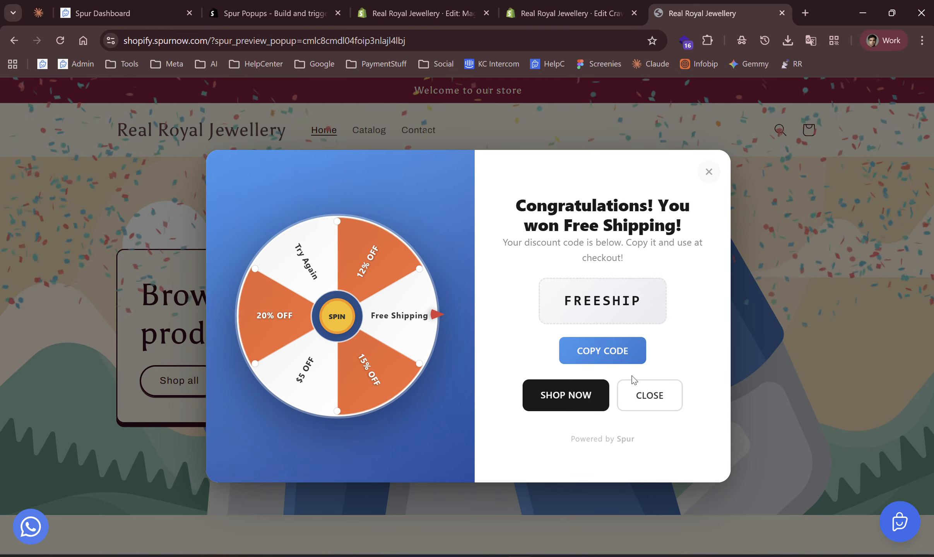
# Try the win screen's copy-code and Shop Now buttons, then close the popup on the catalog page.
pyautogui.click(599, 352)
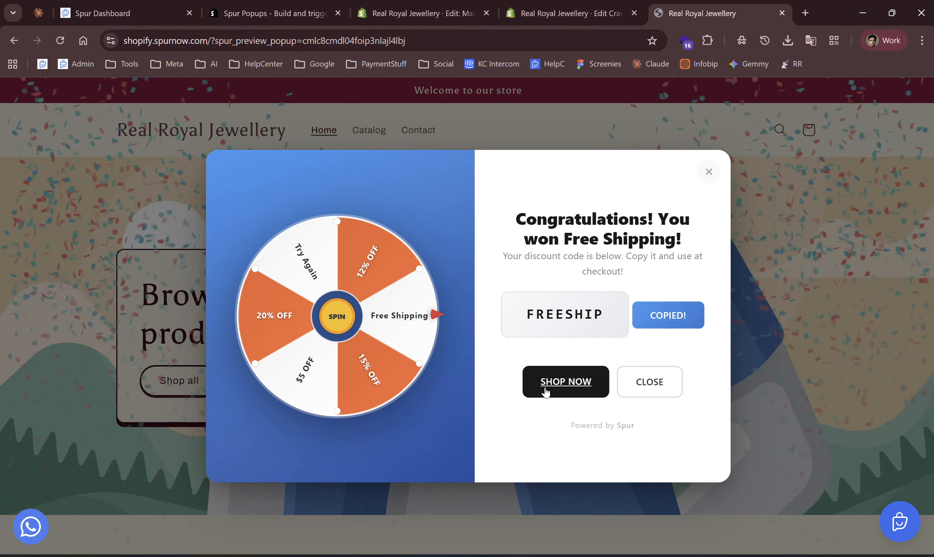
pyautogui.click(600, 383)
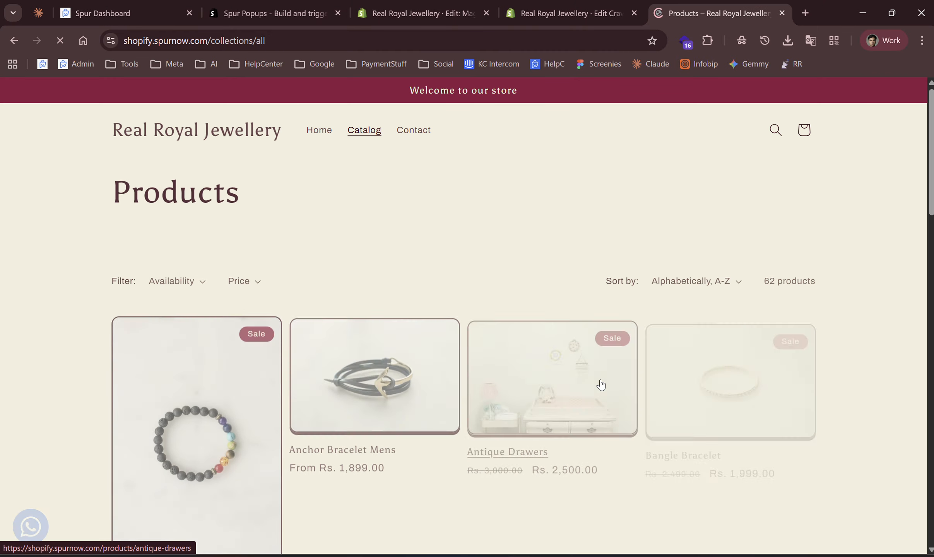
pyautogui.scroll(-5, 422, 488)
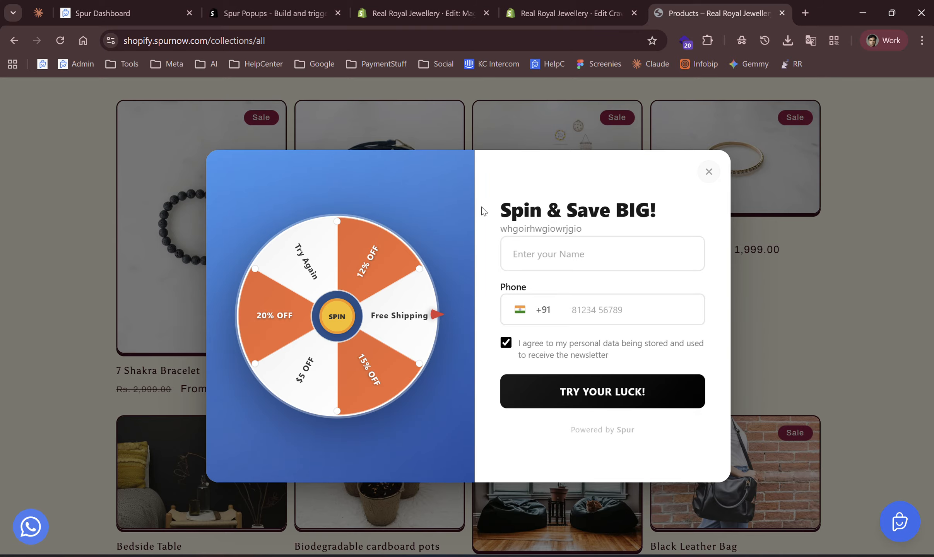
pyautogui.click(706, 170)
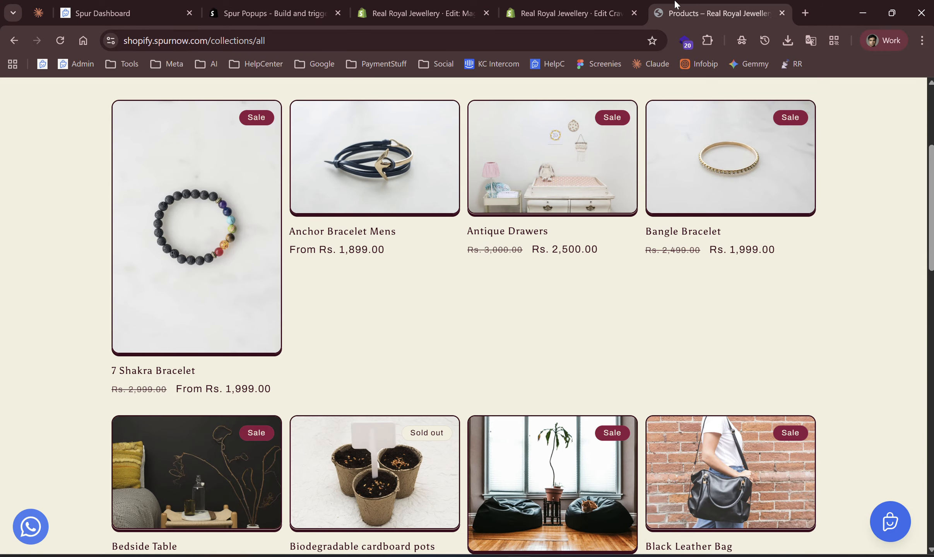
# Return to the popup editor, close the test dialog and save the changes.
pyautogui.click(580, 13)
pyautogui.click(367, 17)
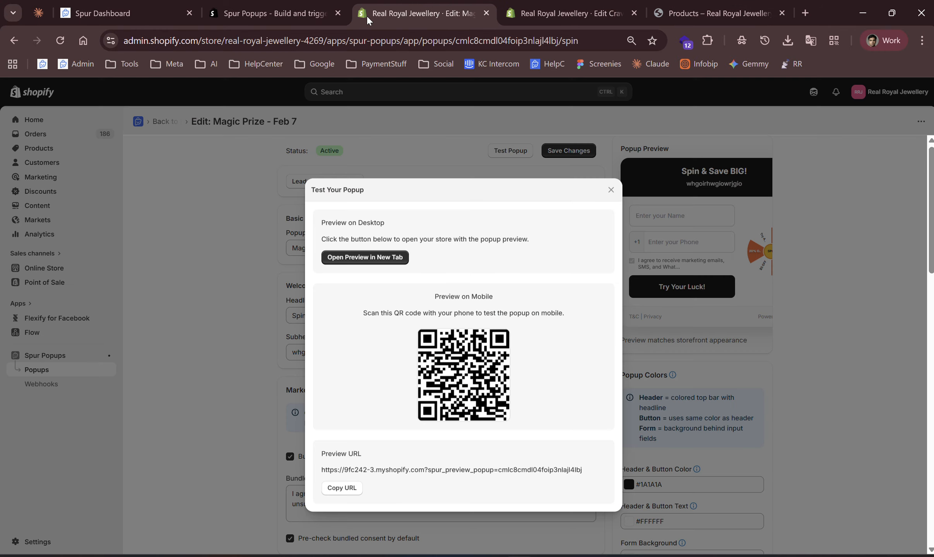
pyautogui.click(226, 258)
pyautogui.click(569, 151)
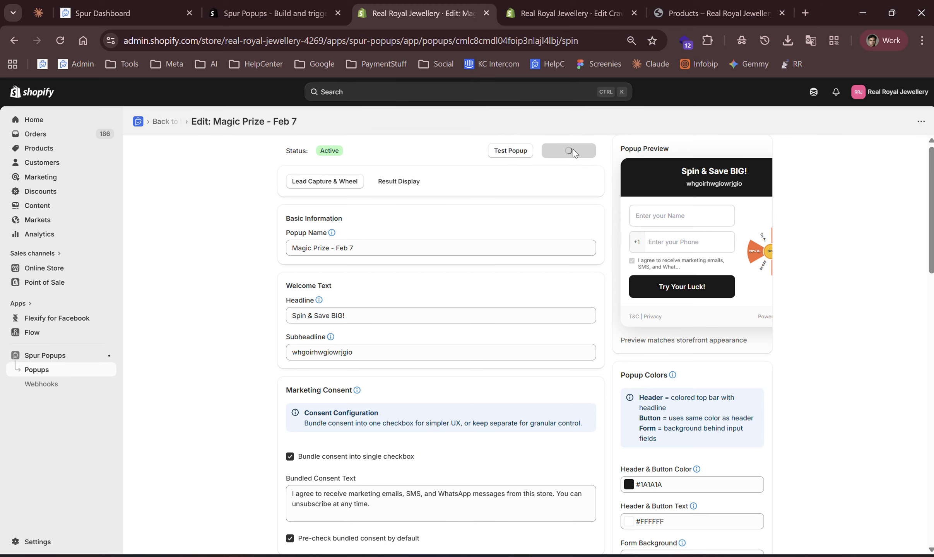
# Go back to the popups dashboard and switch the Magic Prize - Feb 7 popup off.
pyautogui.click(159, 122)
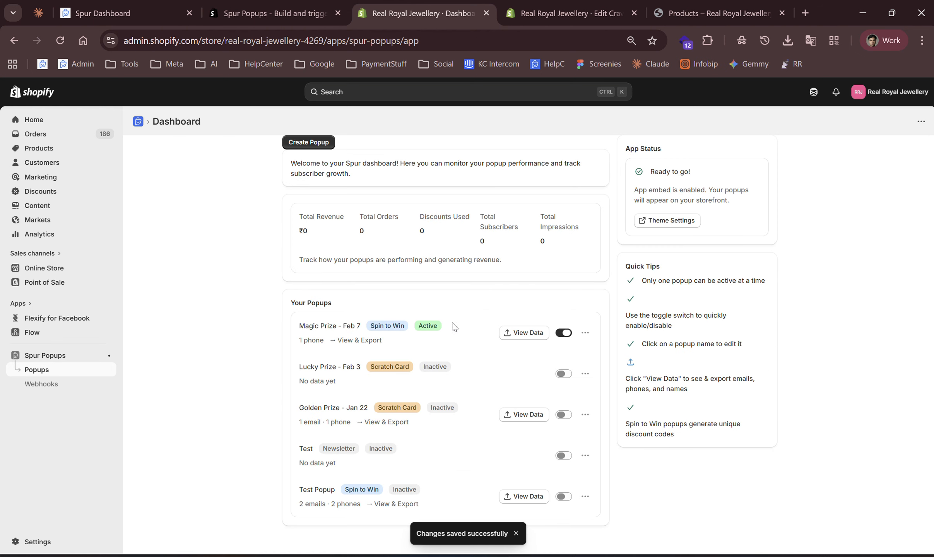
pyautogui.click(567, 338)
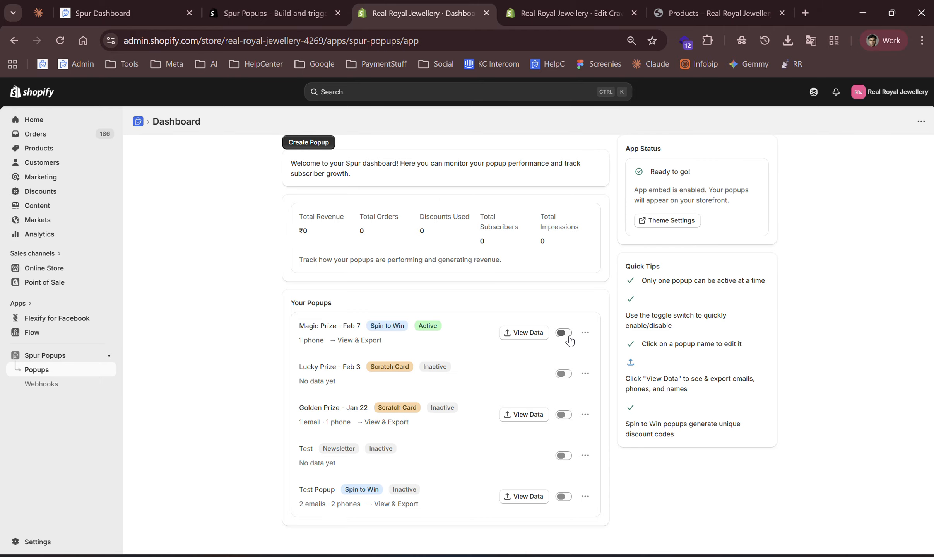
# Open the Magic Prize popup's analytics, review its metrics and recent spins, and return to the popup list.
pyautogui.click(514, 335)
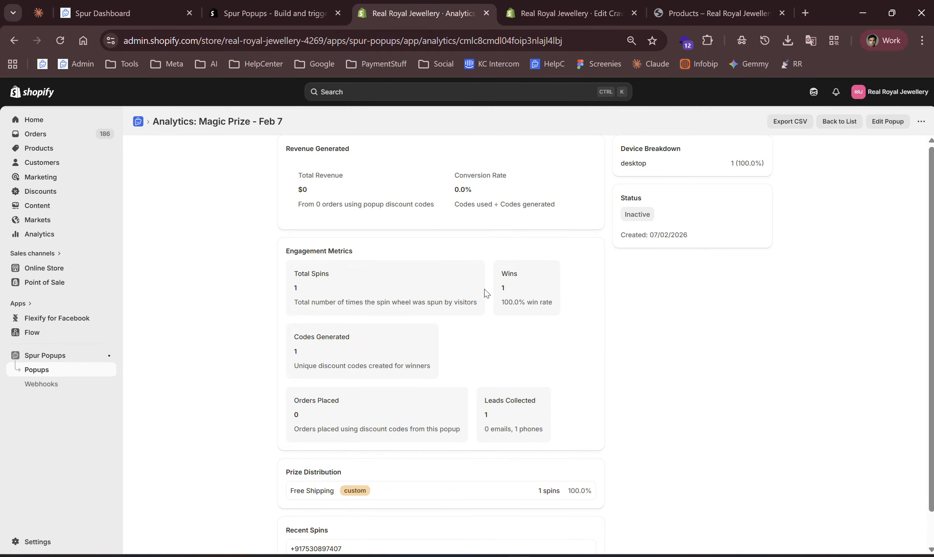
pyautogui.scroll(-1, 417, 328)
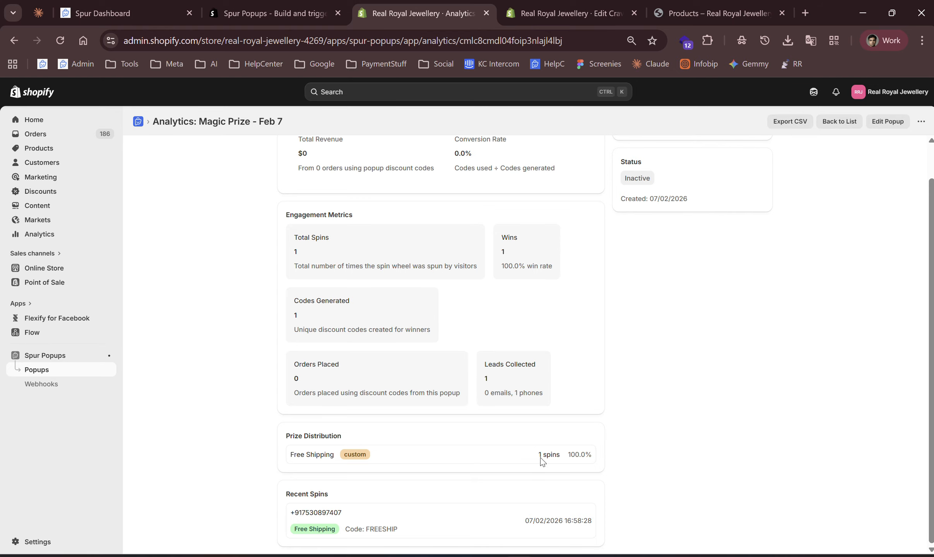
pyautogui.scroll(1, 561, 318)
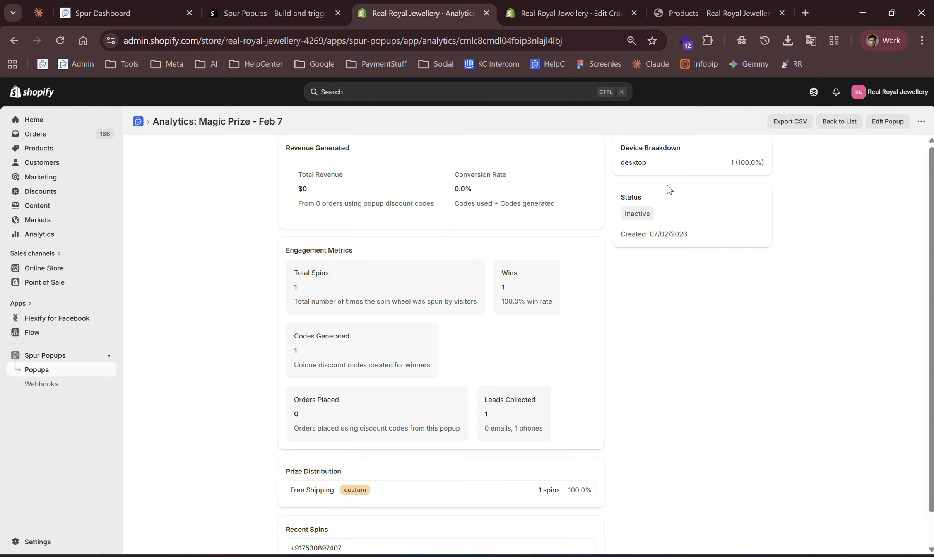
pyautogui.scroll(-1, 834, 151)
pyautogui.scroll(-1, 835, 152)
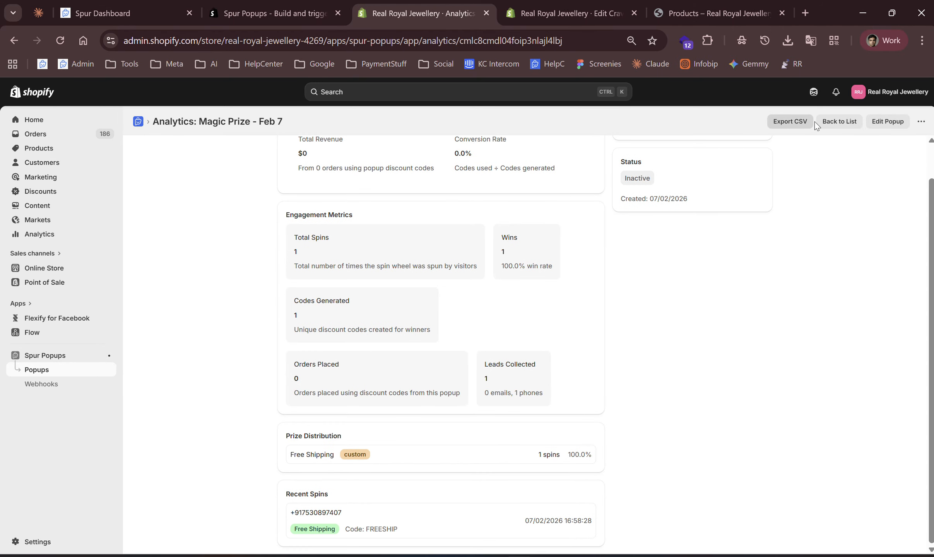
pyautogui.click(849, 121)
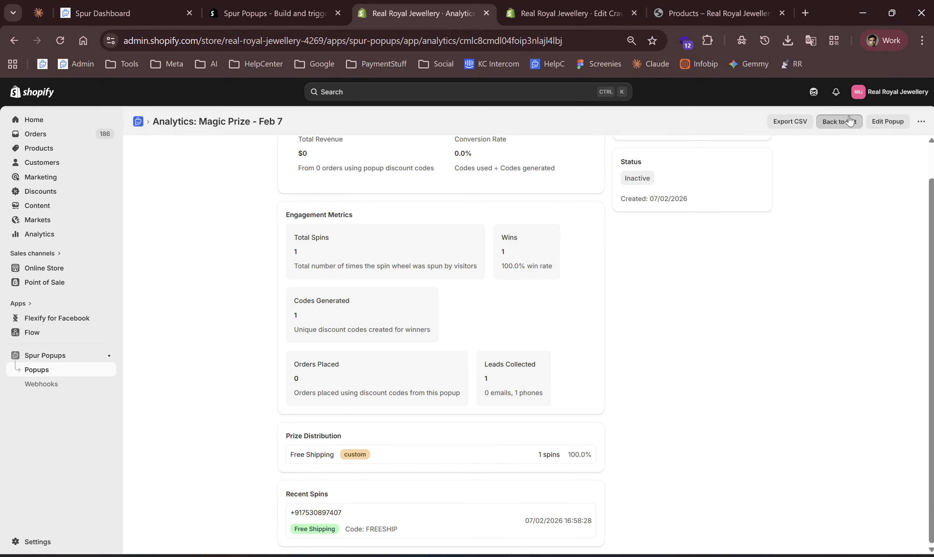
pyautogui.click(849, 121)
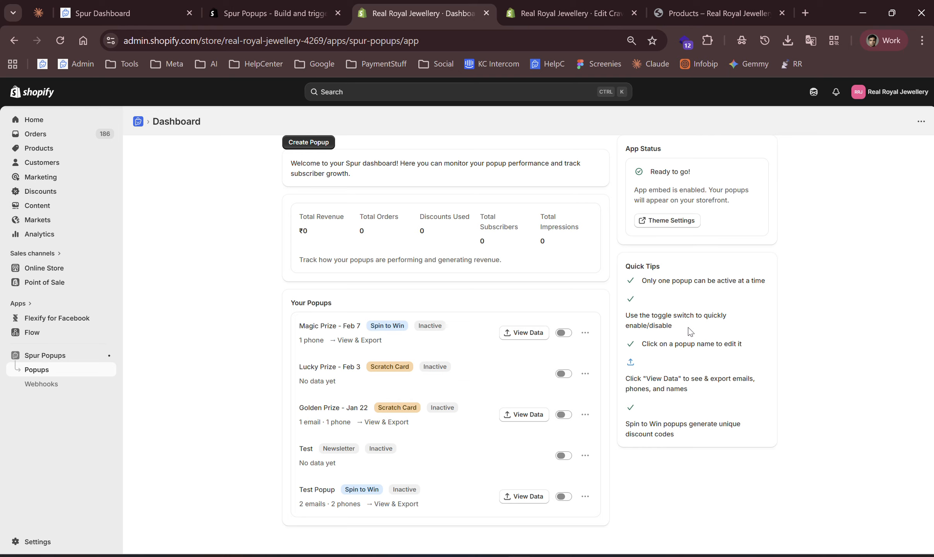
pyautogui.click(564, 334)
pyautogui.click(565, 341)
pyautogui.moveTo(296, 217); pyautogui.dragTo(500, 238)
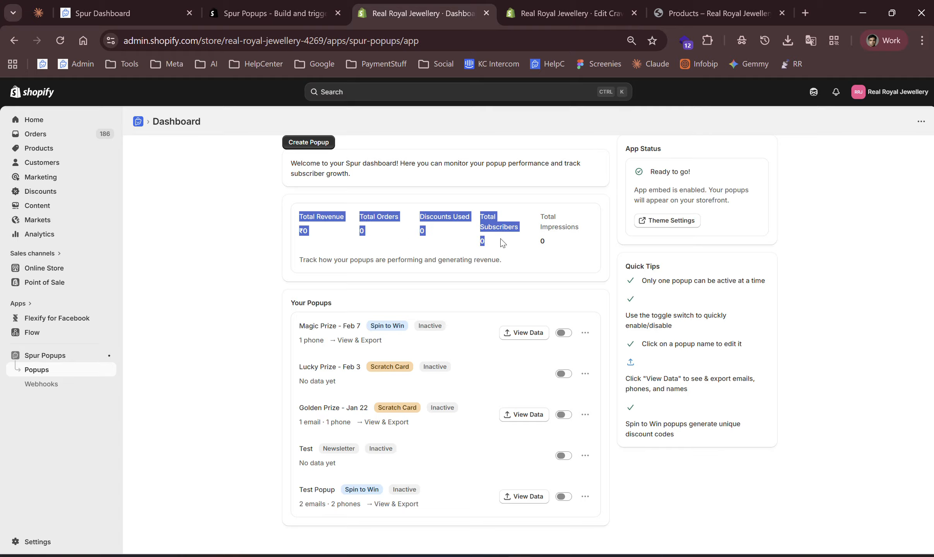
pyautogui.click(566, 246)
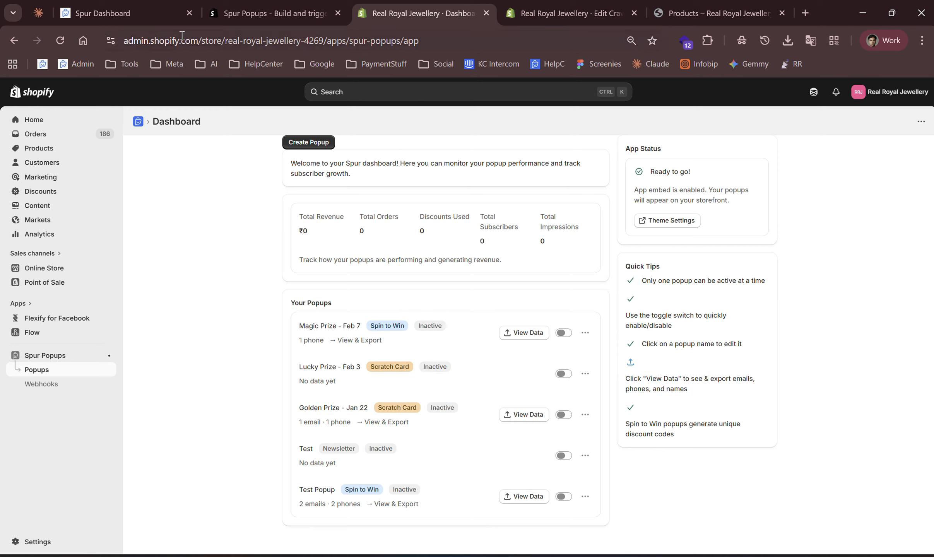
# Open Automations in the Spur dashboard and start a new flow on the first listed WhatsApp number.
pyautogui.click(153, 20)
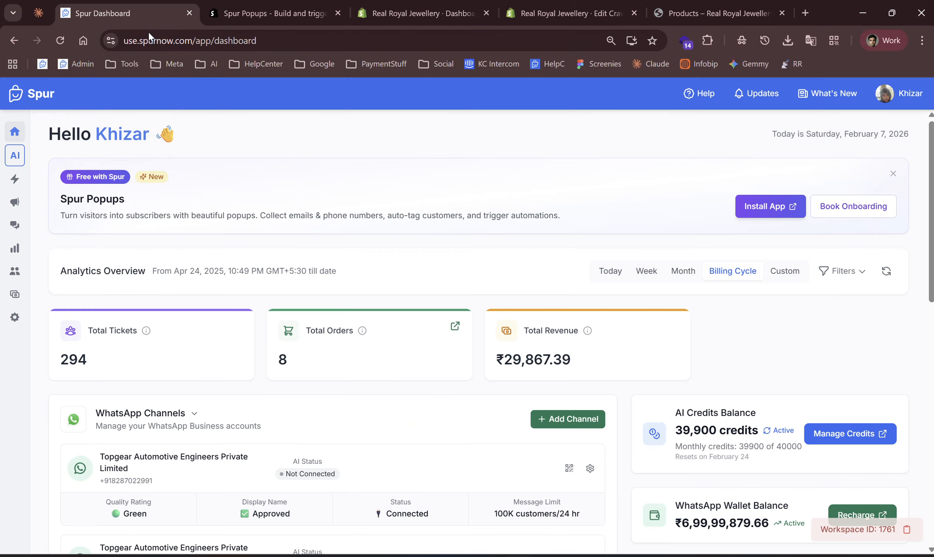
pyautogui.click(14, 180)
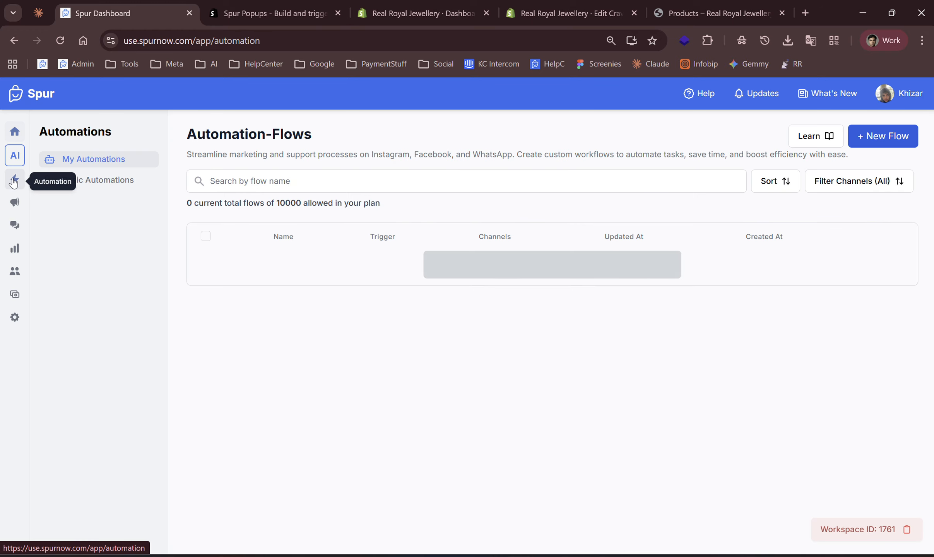
pyautogui.click(877, 134)
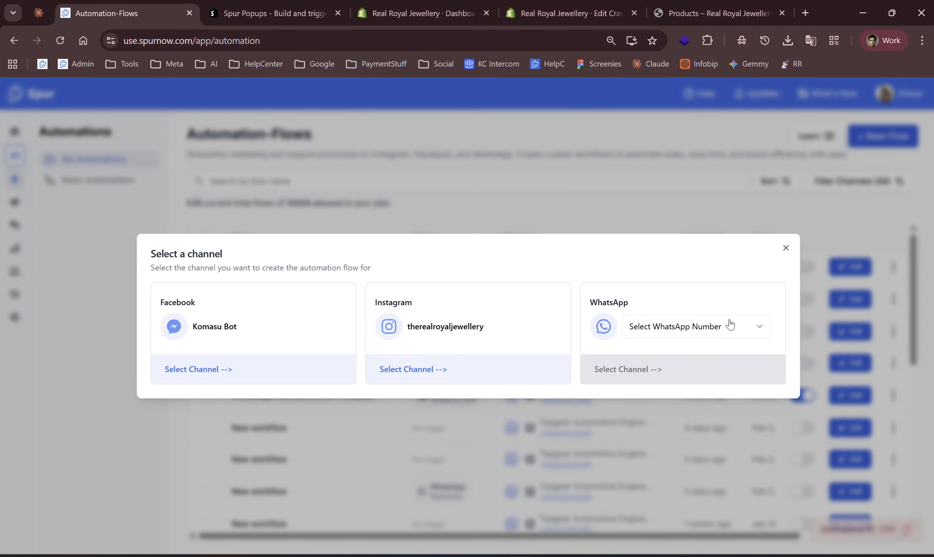
pyautogui.click(700, 332)
pyautogui.click(677, 362)
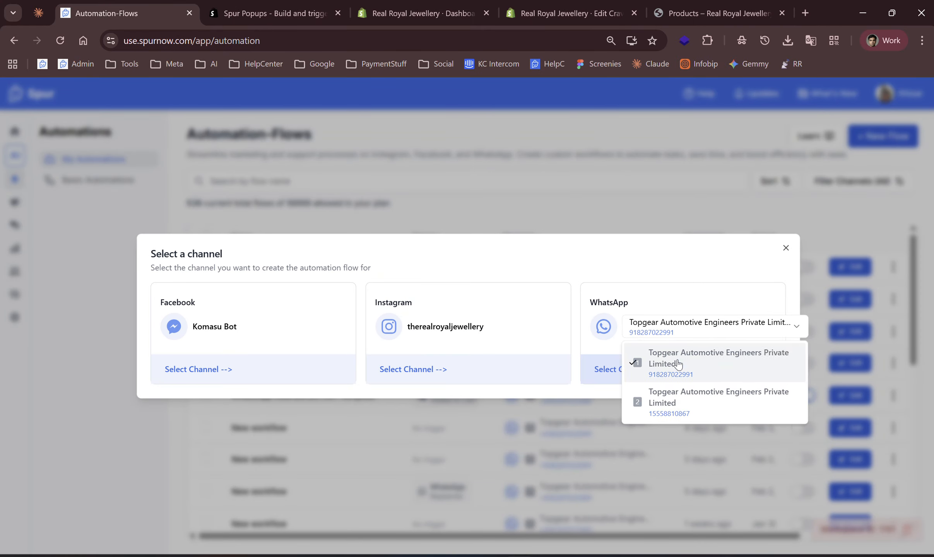
pyautogui.click(646, 370)
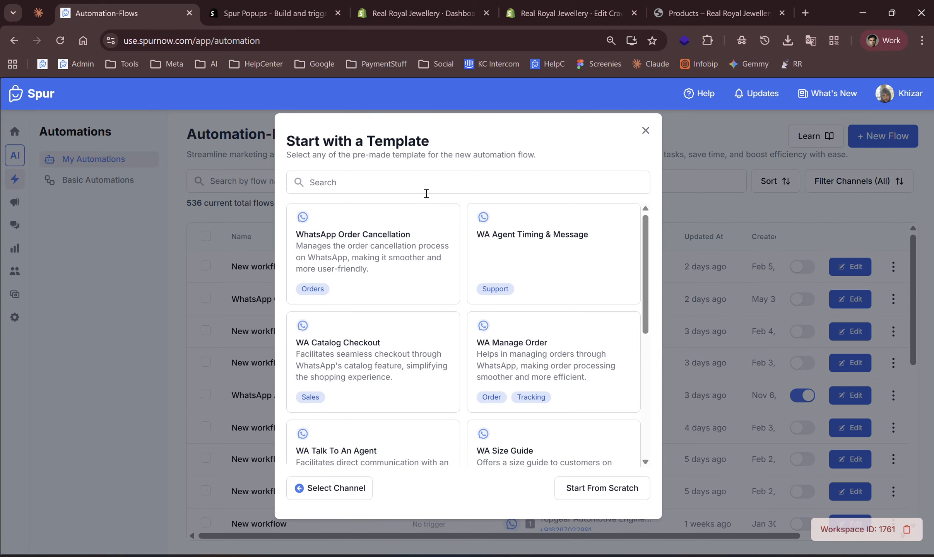
# Search the templates for spur and create a flow from the WhatsApp Abandoned Cart [Spur Popups] template.
pyautogui.click(428, 188)
pyautogui.write('spur')
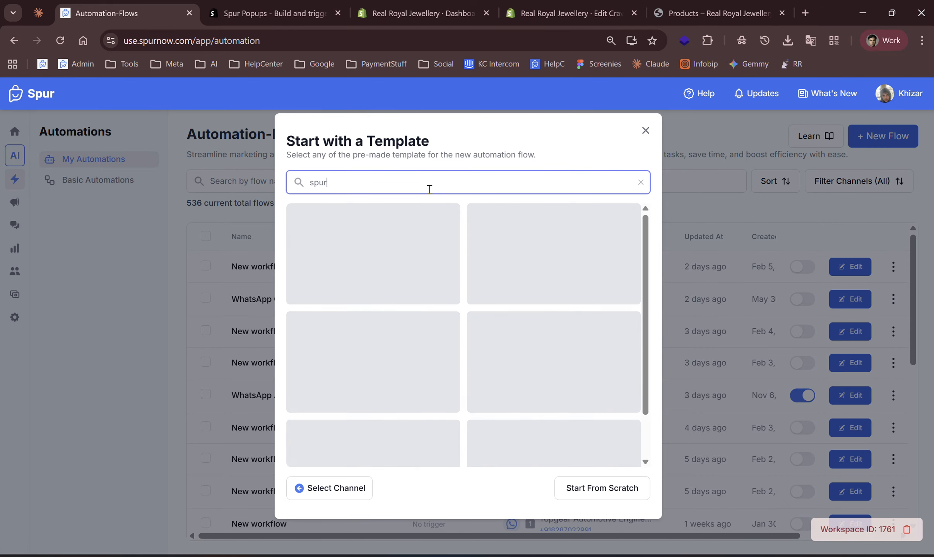
pyautogui.hotkey('ctrl', 'a')
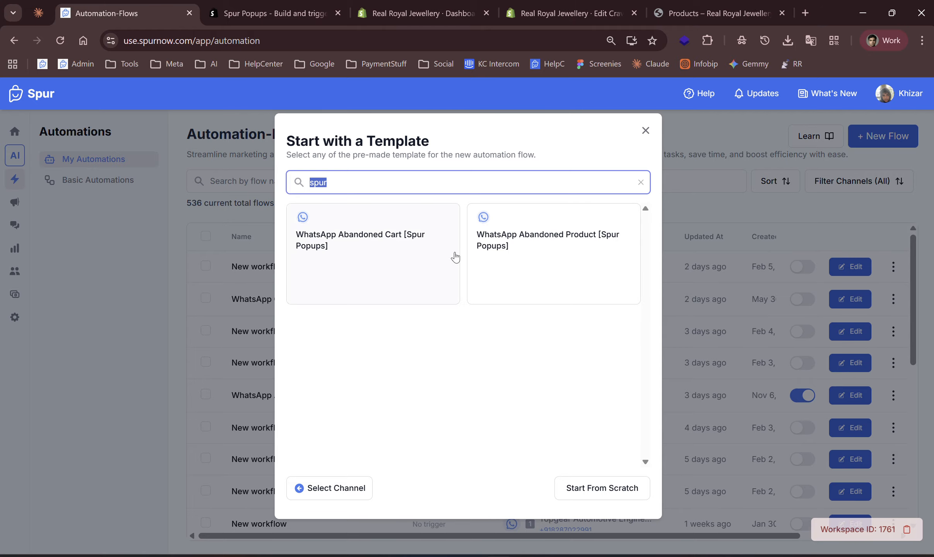
pyautogui.click(468, 386)
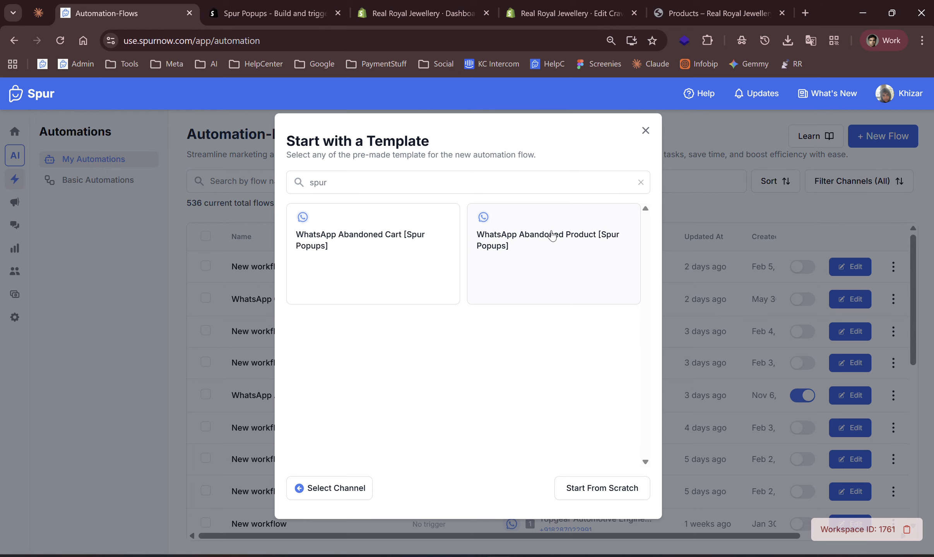
pyautogui.click(424, 243)
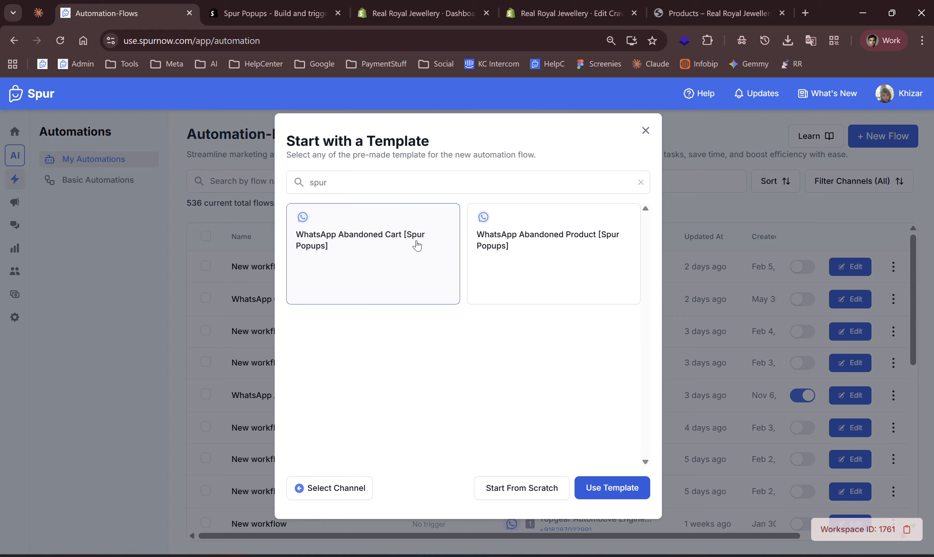
pyautogui.click(608, 487)
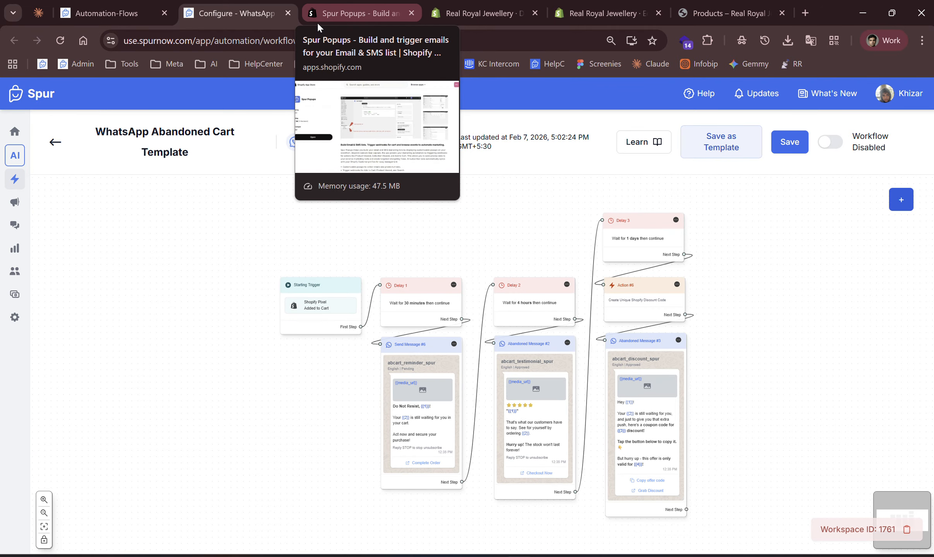
# Look over the storefront and theme editor tabs, then inspect the new flow's Shopify Pixel starting trigger settings.
pyautogui.click(702, 16)
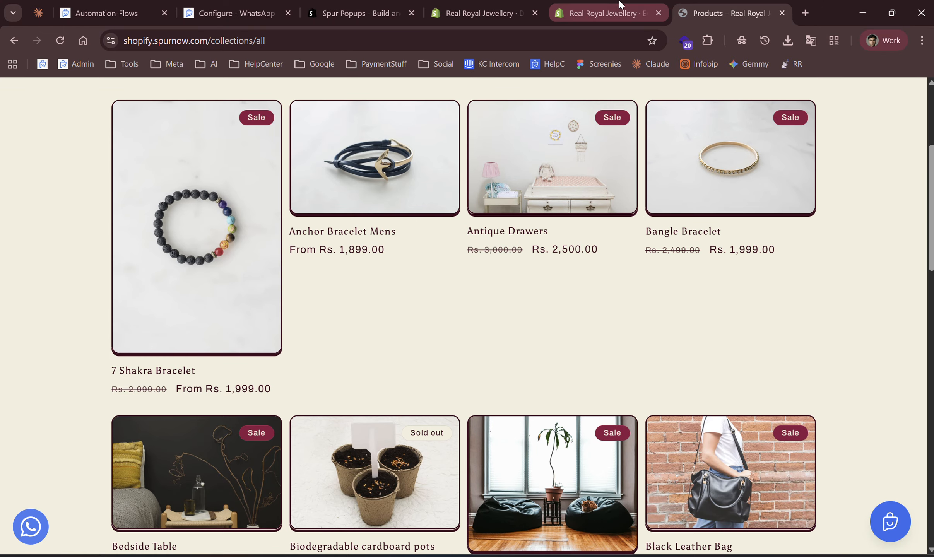
pyautogui.click(613, 13)
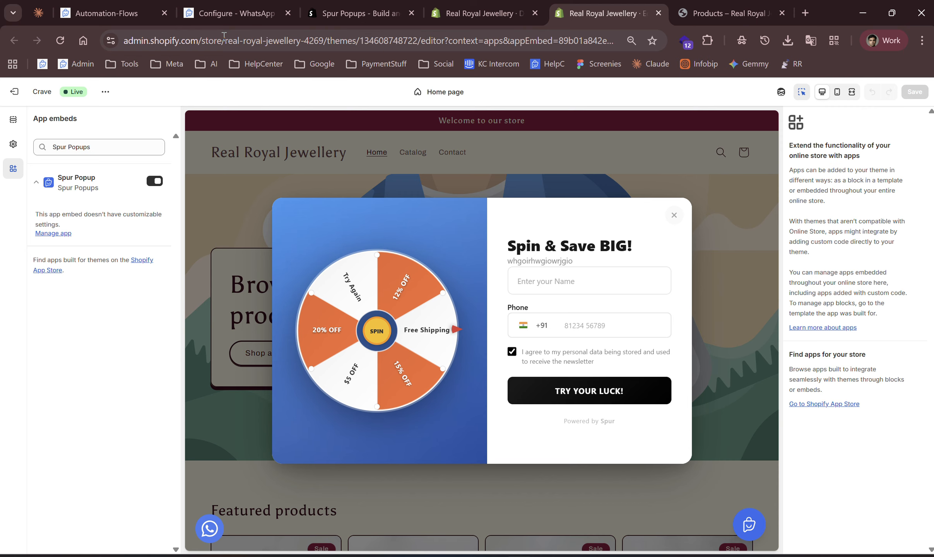
pyautogui.click(220, 15)
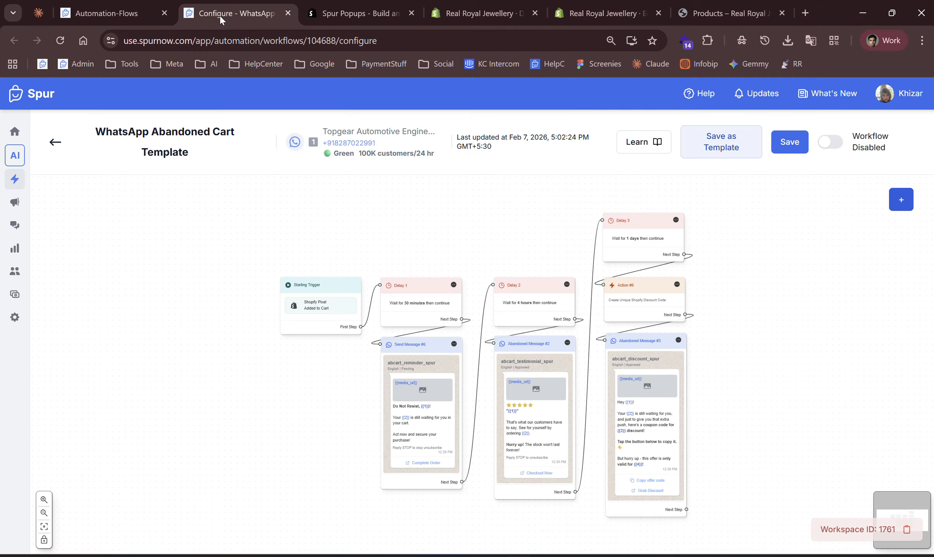
pyautogui.click(315, 316)
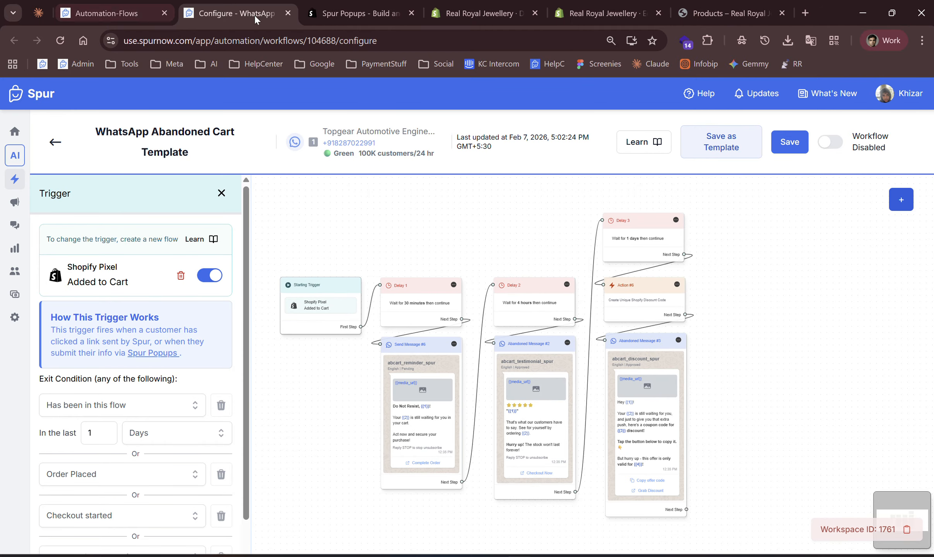
# Return to the automation list and start another new flow on the first listed WhatsApp number.
pyautogui.click(120, 18)
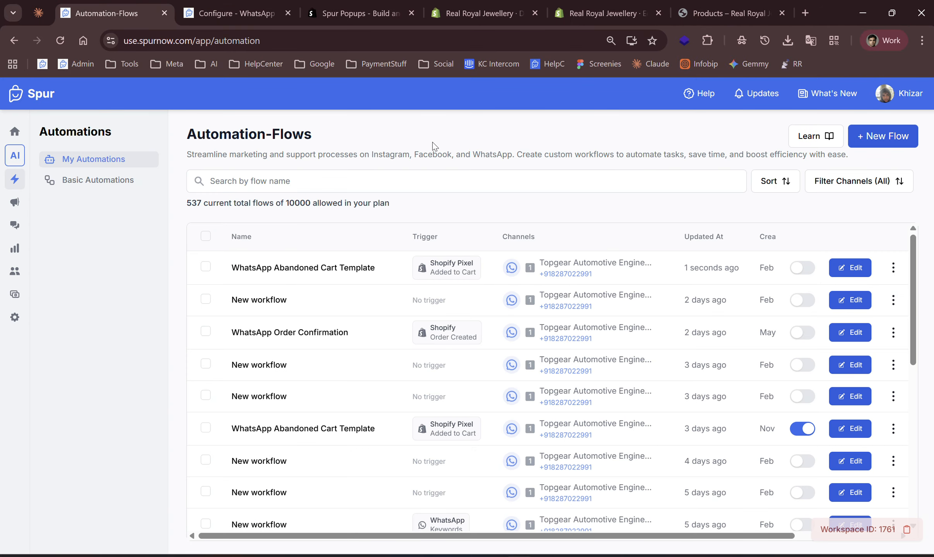
pyautogui.click(882, 137)
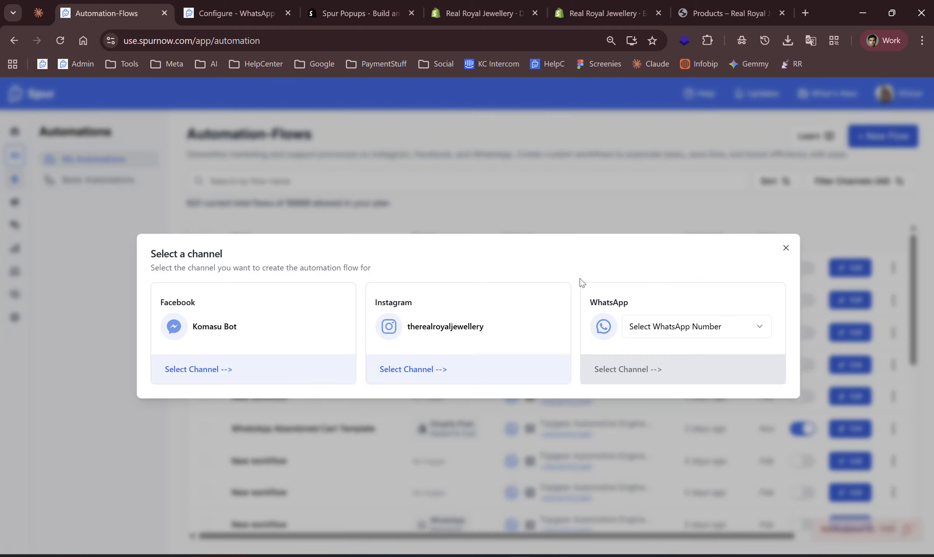
pyautogui.click(654, 327)
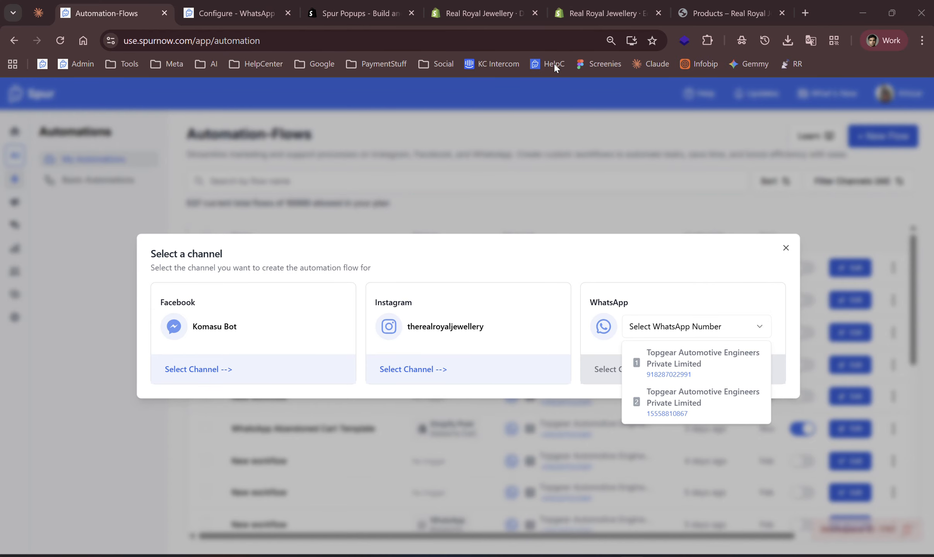
pyautogui.click(666, 363)
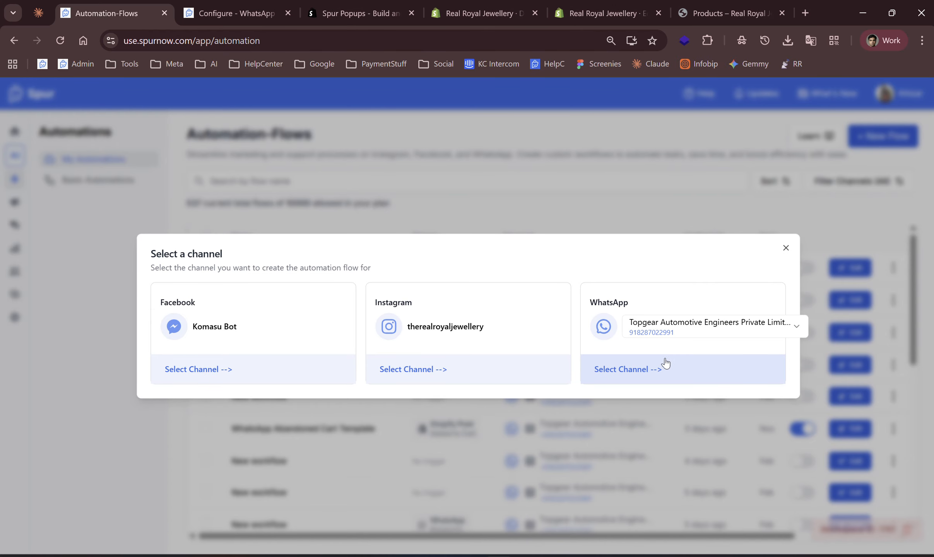
pyautogui.click(629, 378)
# Search the templates for pop and create a flow from the WhatsApp Abandoned Cart [Spur Popups] template.
pyautogui.click(463, 180)
pyautogui.write('pop')
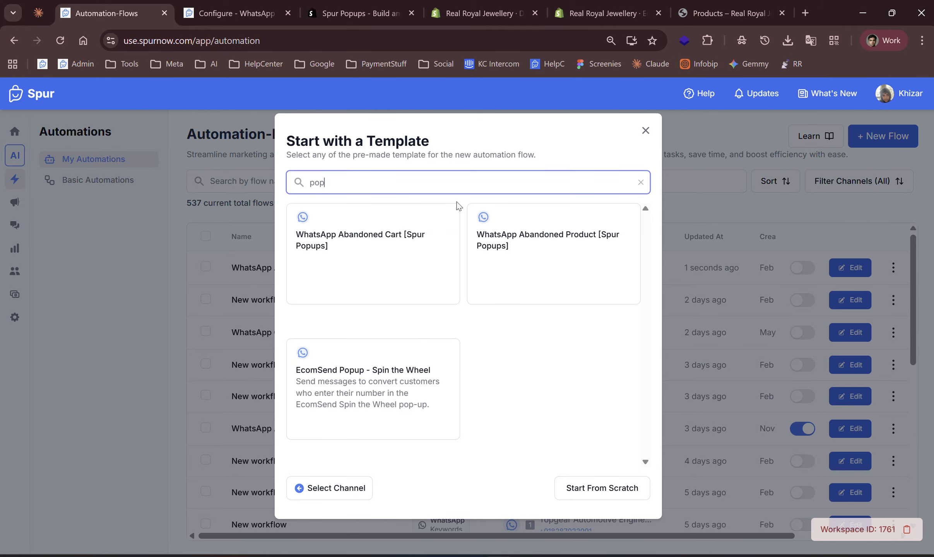
pyautogui.click(378, 246)
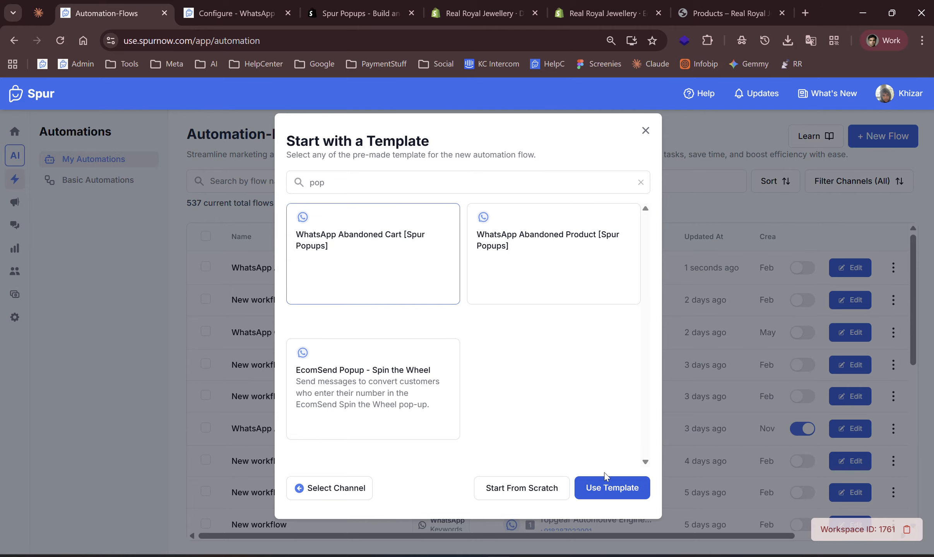
pyautogui.click(609, 488)
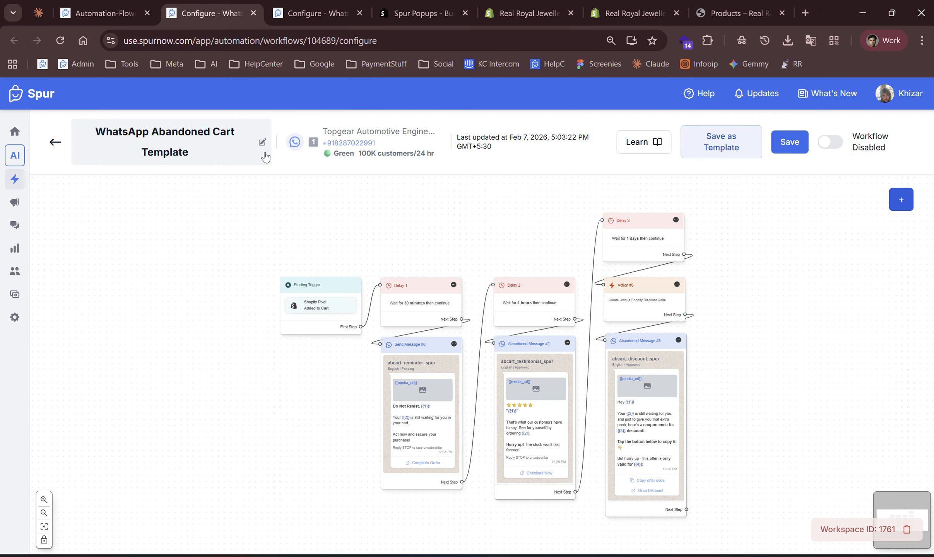
# Inspect the abandoned cart flow's delay, message and discount-code action nodes one by one.
pyautogui.click(438, 297)
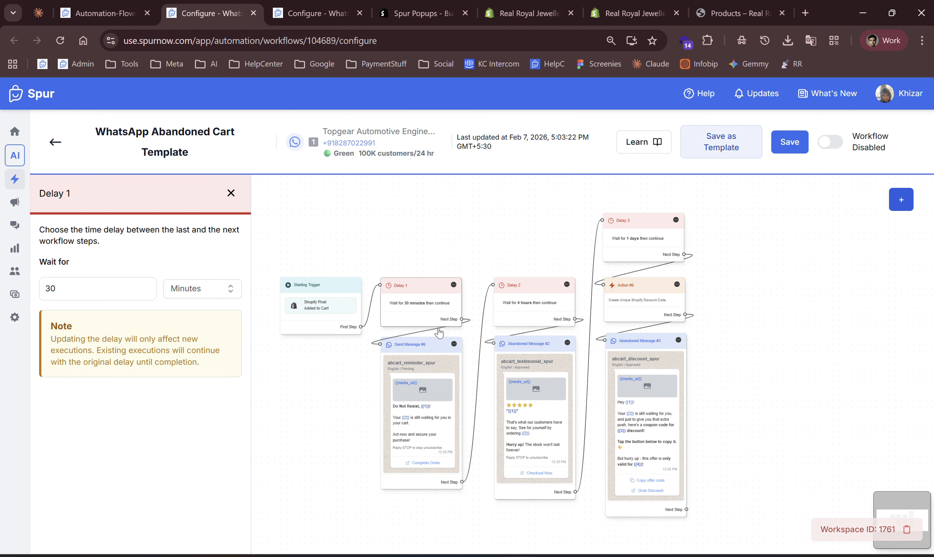
pyautogui.click(429, 405)
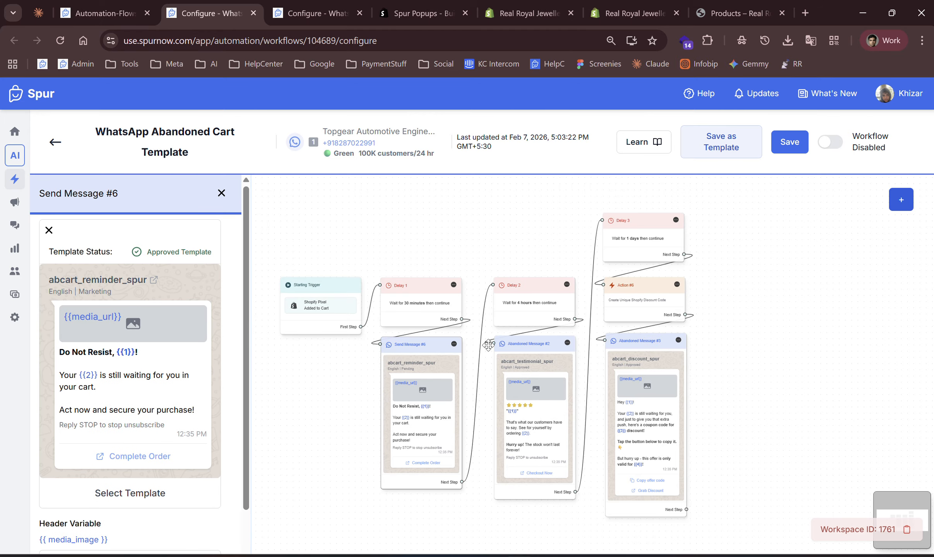
pyautogui.click(523, 291)
pyautogui.click(523, 376)
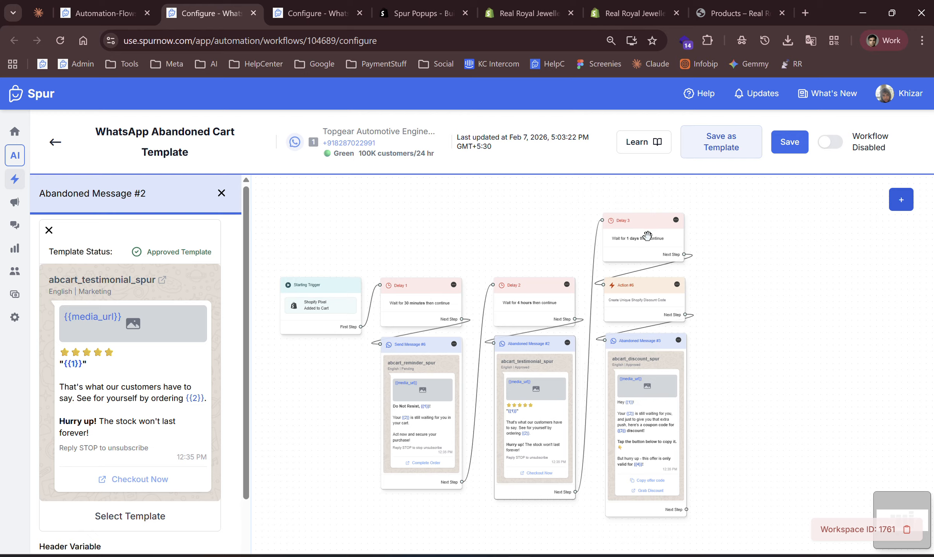
pyautogui.click(652, 311)
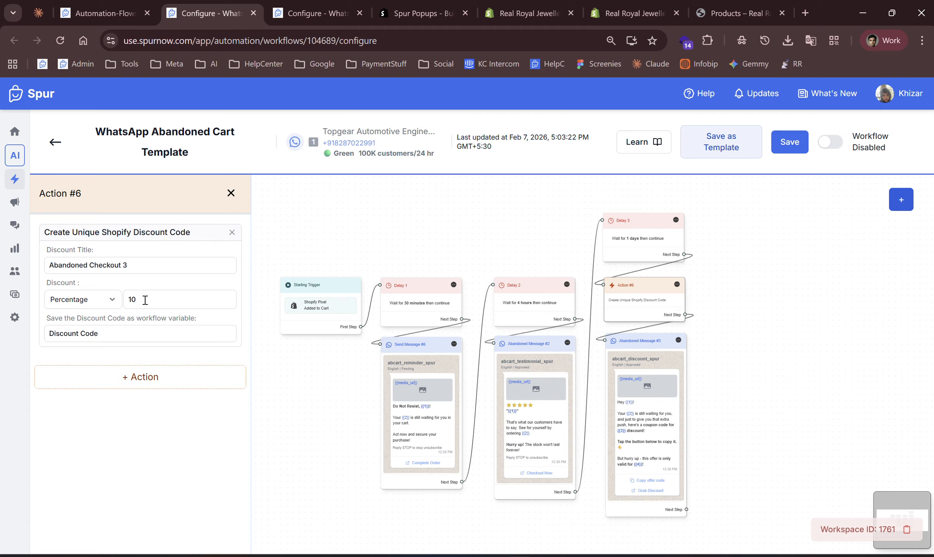
pyautogui.click(81, 299)
pyautogui.click(70, 329)
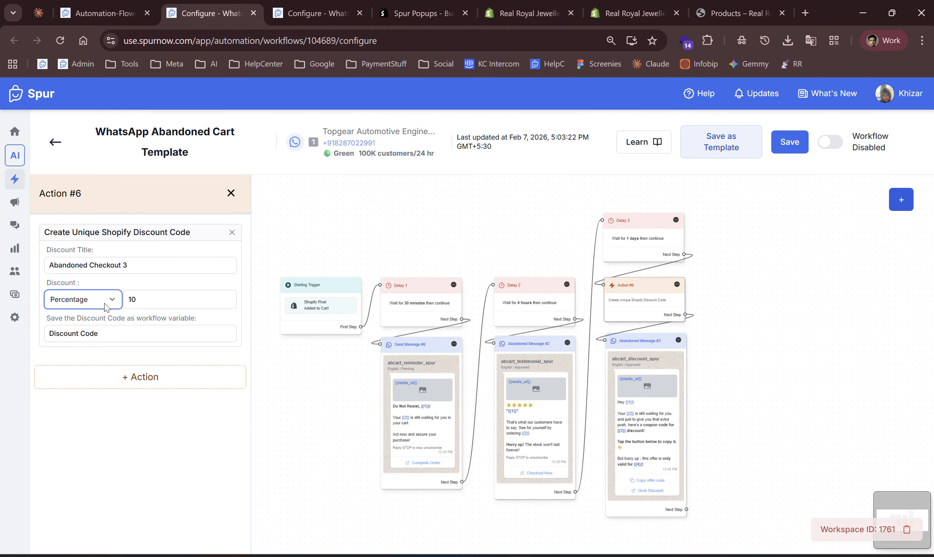
pyautogui.click(692, 478)
pyautogui.scroll(-10, 159, 466)
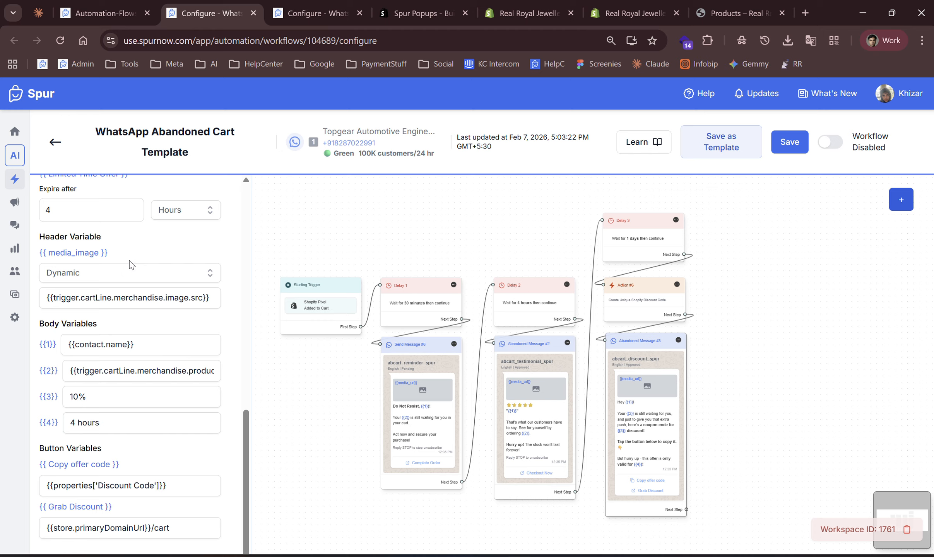
# Go back to the automation list and start a new flow on the first listed WhatsApp number.
pyautogui.click(118, 23)
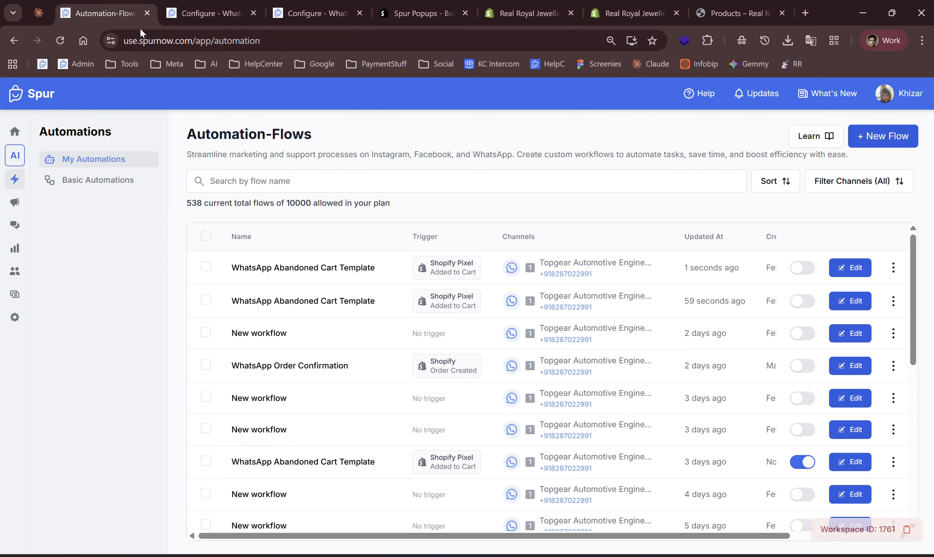
pyautogui.click(875, 136)
pyautogui.click(679, 332)
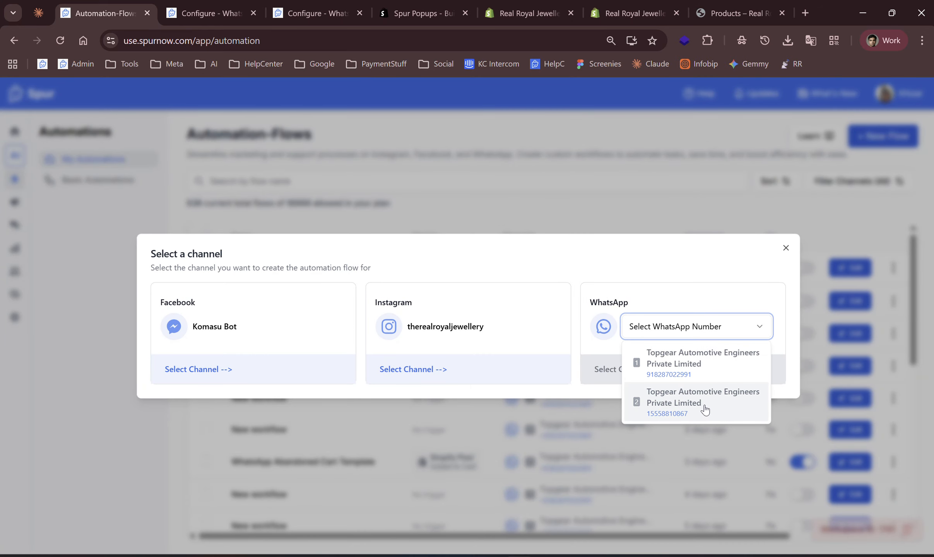
pyautogui.click(683, 374)
pyautogui.click(669, 360)
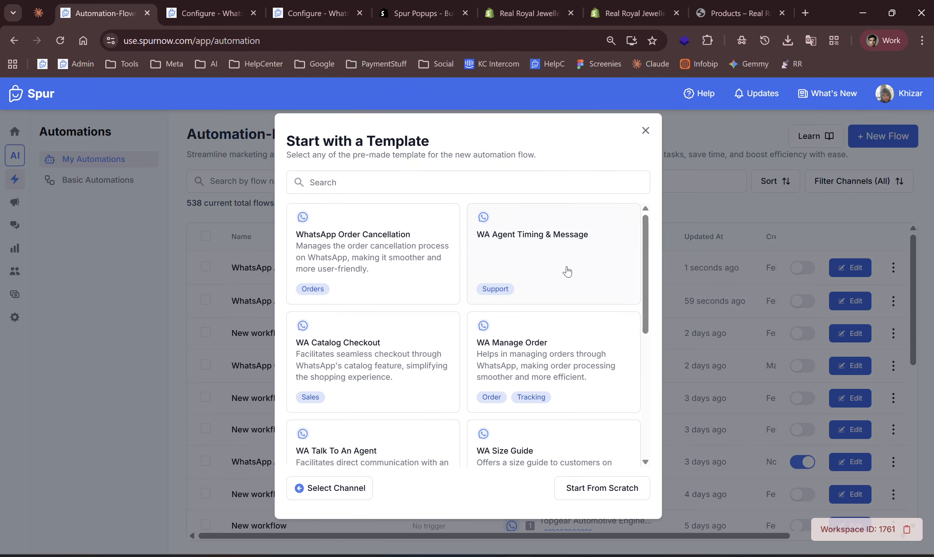
# Search the templates for prod and create a flow from the WhatsApp Abandoned Product [Spur Popups] template.
pyautogui.click(454, 183)
pyautogui.write('prod')
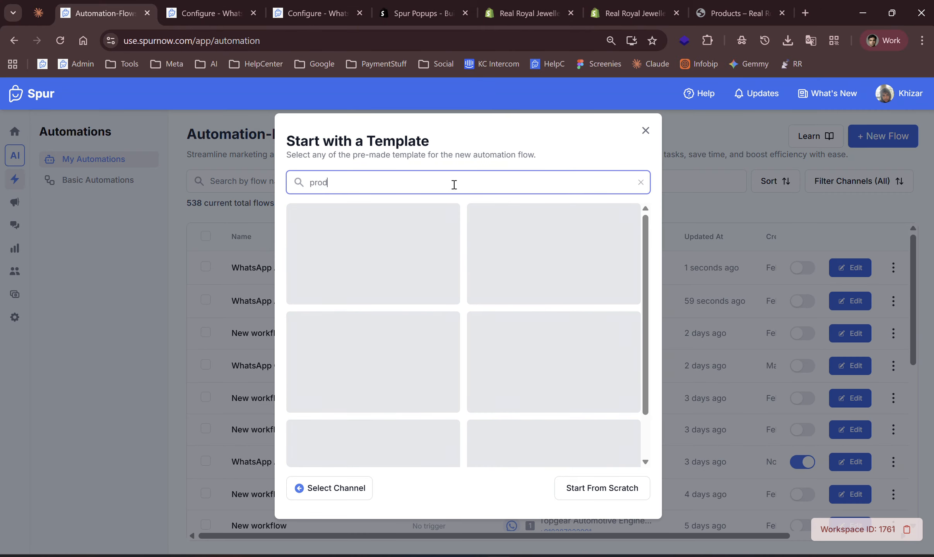
pyautogui.click(510, 336)
pyautogui.scroll(-1, 510, 336)
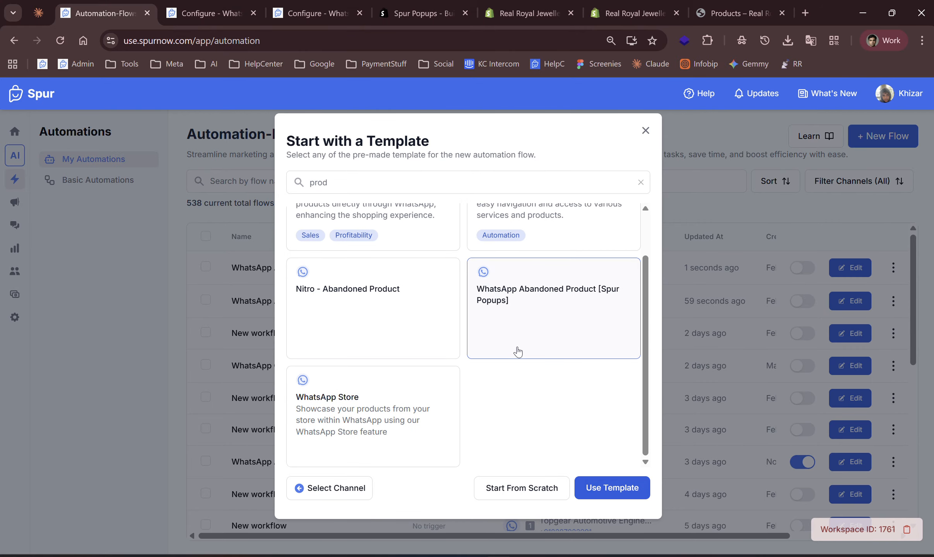
pyautogui.click(611, 486)
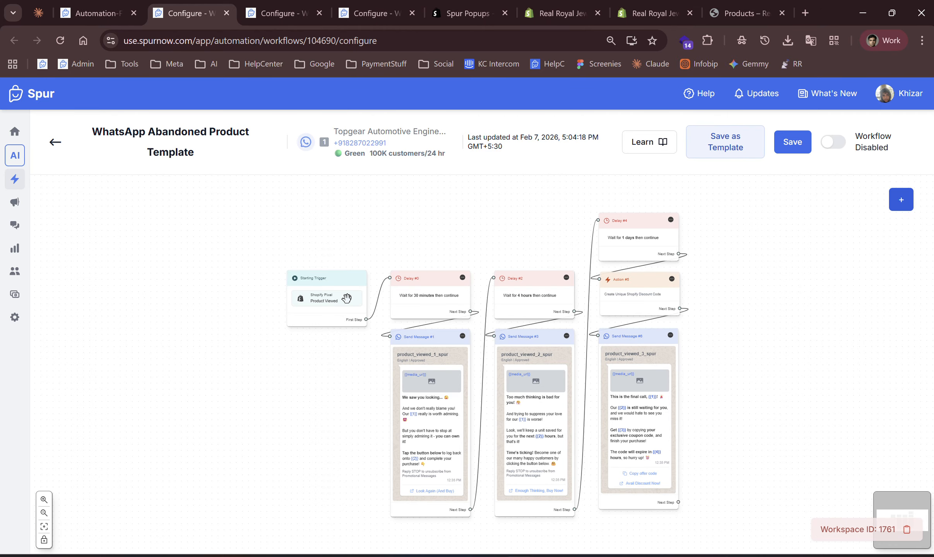
# Inspect the abandoned product flow's three message nodes and their body and button variables one by one.
pyautogui.click(435, 382)
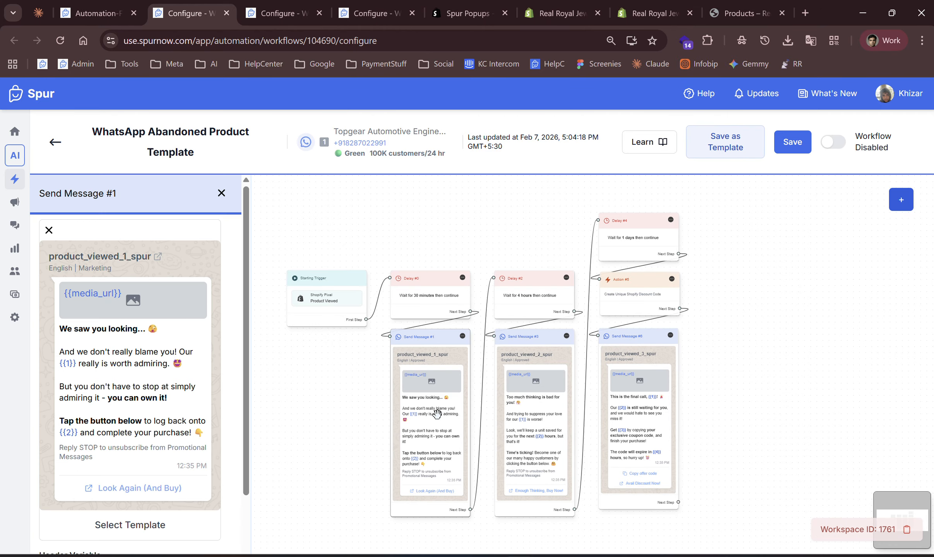
pyautogui.click(519, 372)
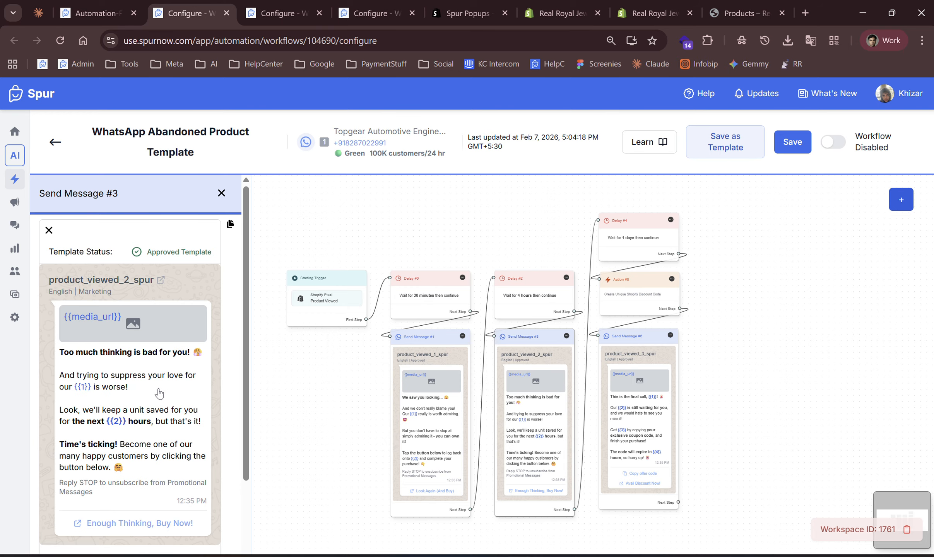
pyautogui.click(621, 391)
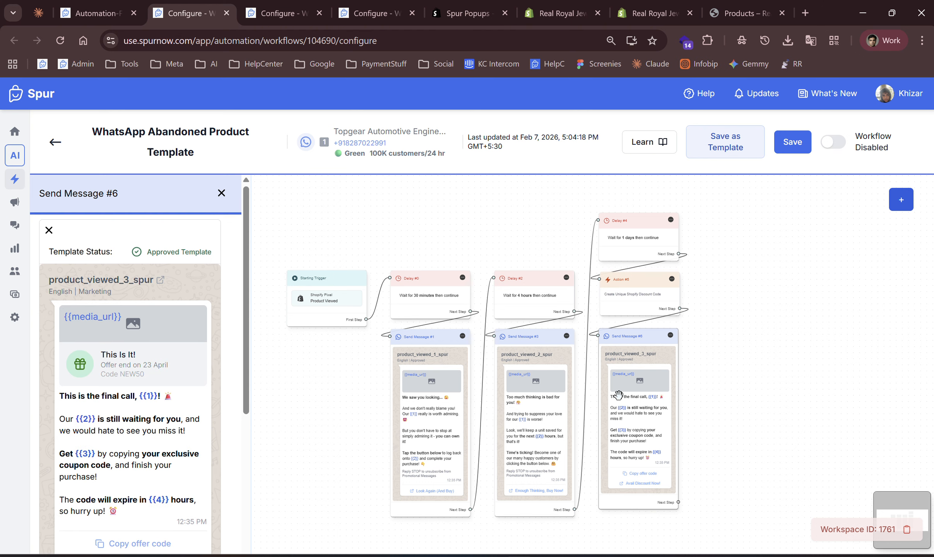
pyautogui.scroll(-1, 143, 441)
pyautogui.scroll(-10, 144, 440)
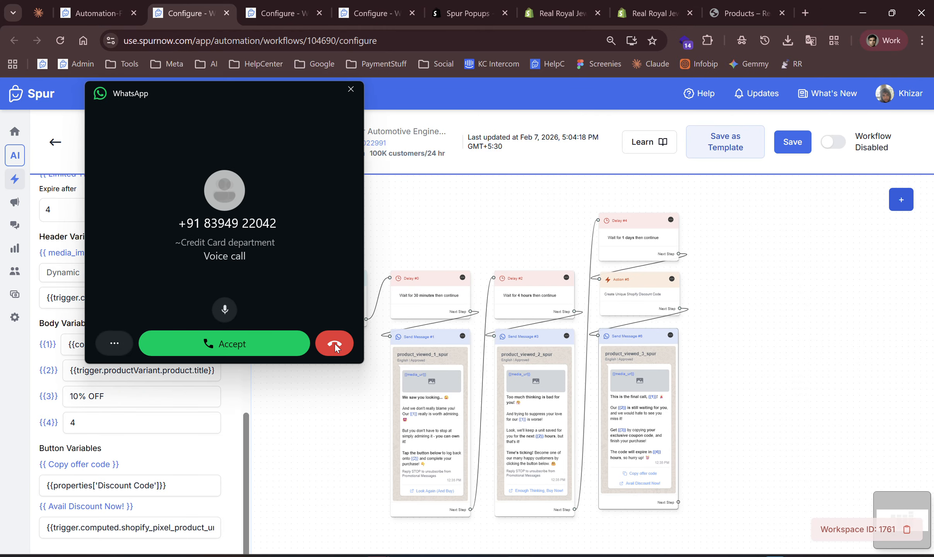
pyautogui.click(335, 347)
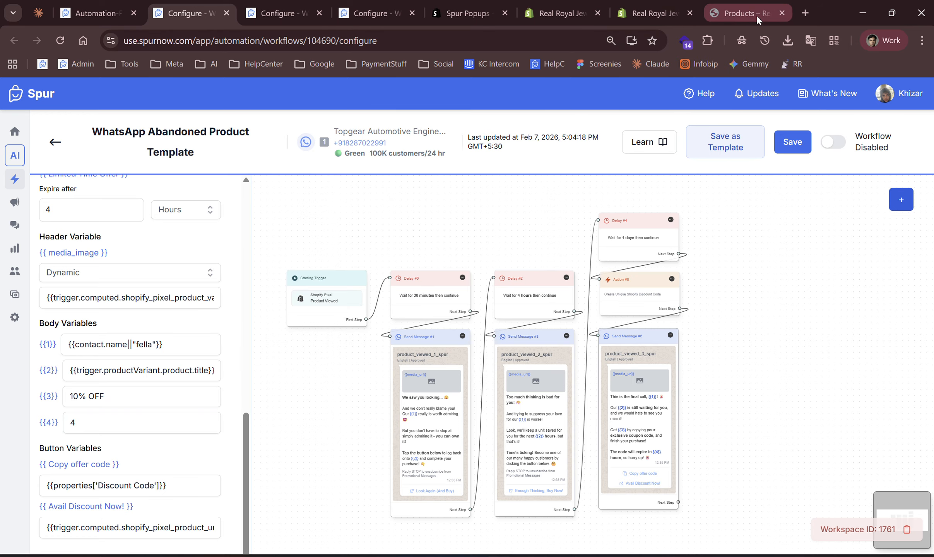
# Open the Spur Popups app's Webhooks settings in the Shopify admin.
pyautogui.click(642, 19)
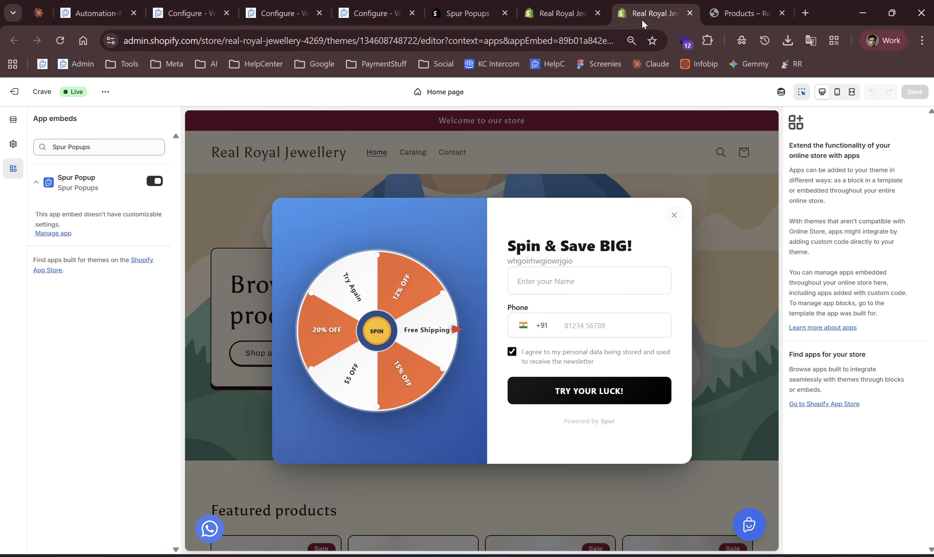
pyautogui.click(579, 16)
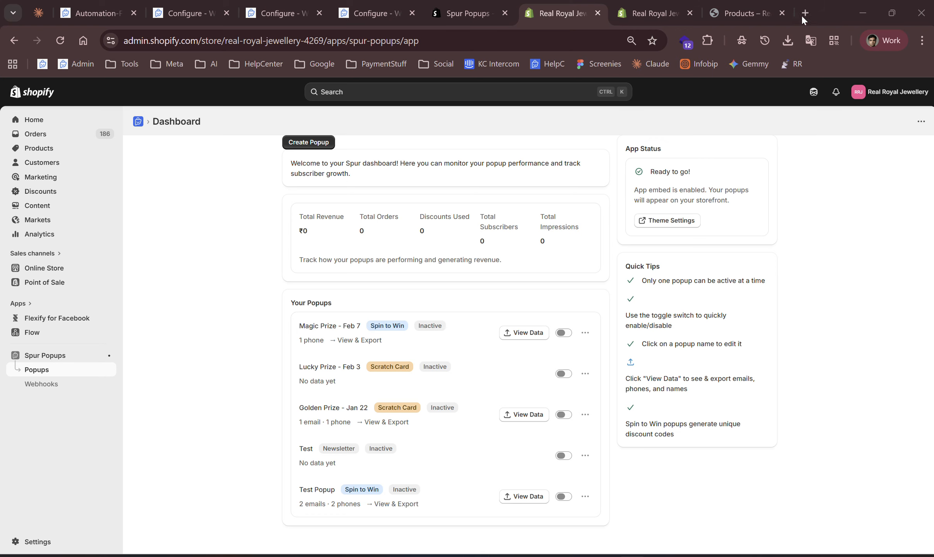
pyautogui.doubleClick(824, 13)
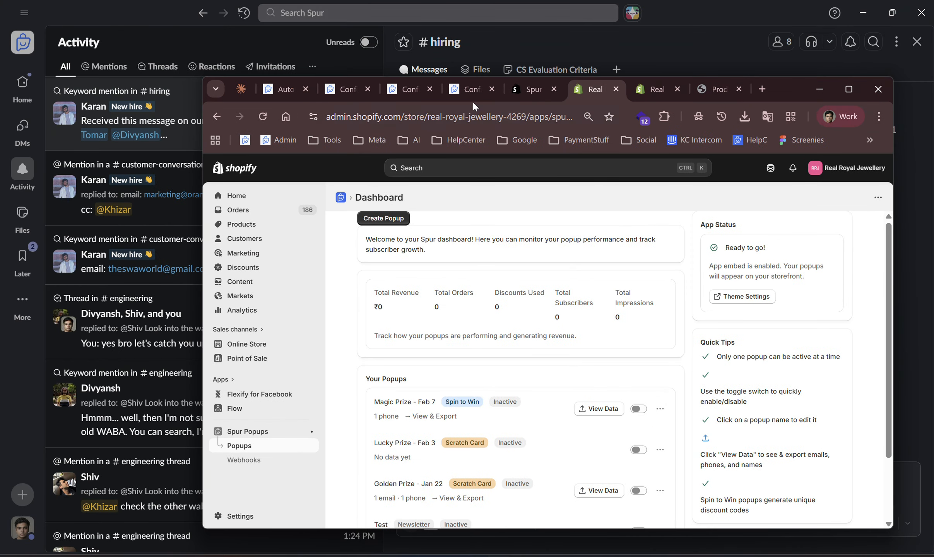
pyautogui.click(518, 93)
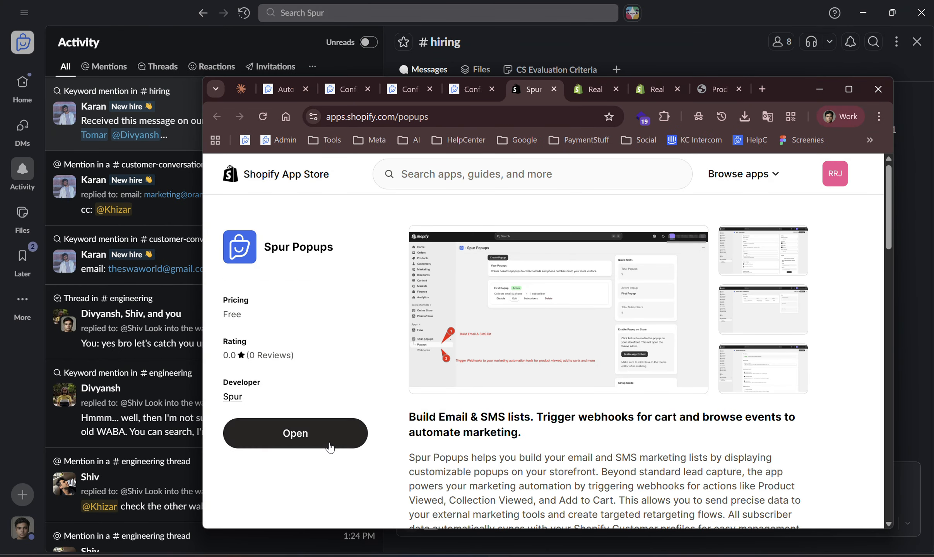
pyautogui.click(330, 445)
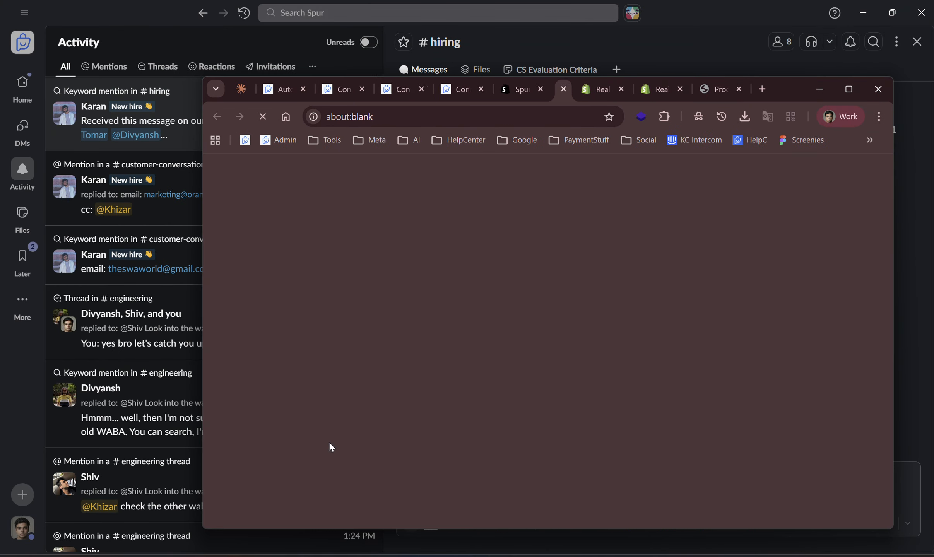
pyautogui.doubleClick(791, 91)
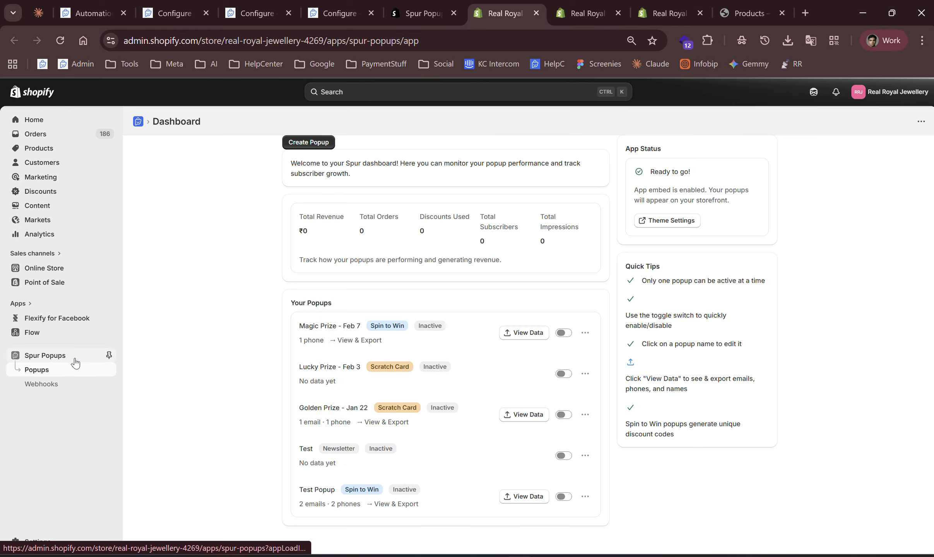
pyautogui.click(75, 385)
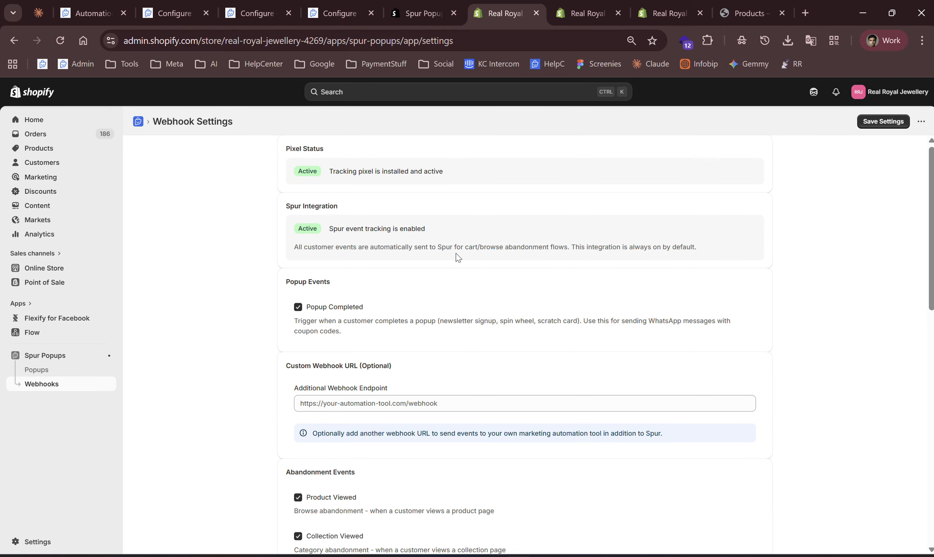
pyautogui.click(259, 14)
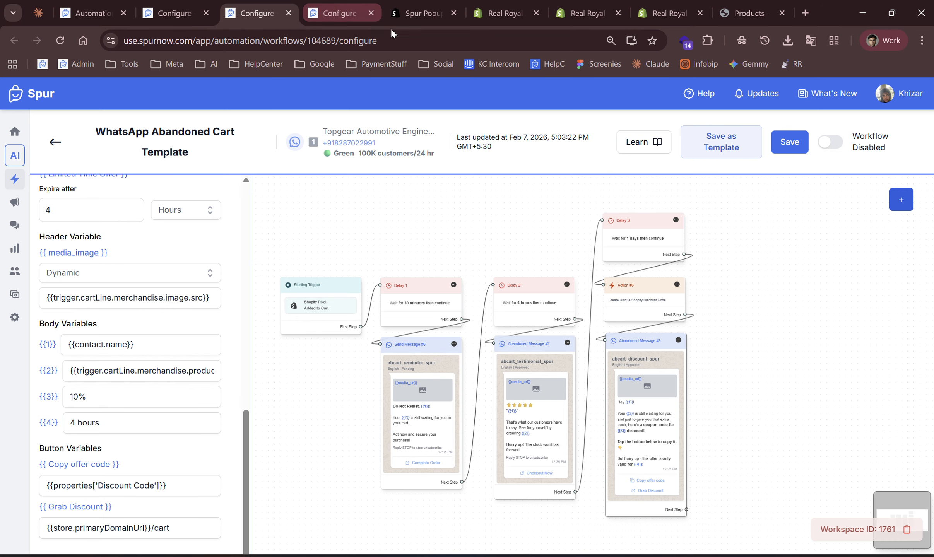
pyautogui.doubleClick(825, 12)
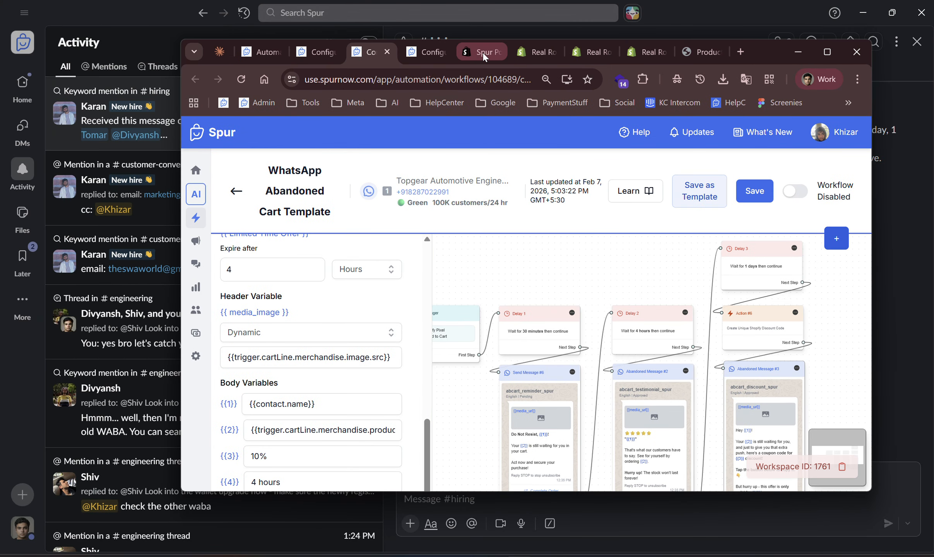
pyautogui.click(471, 52)
pyautogui.click(534, 59)
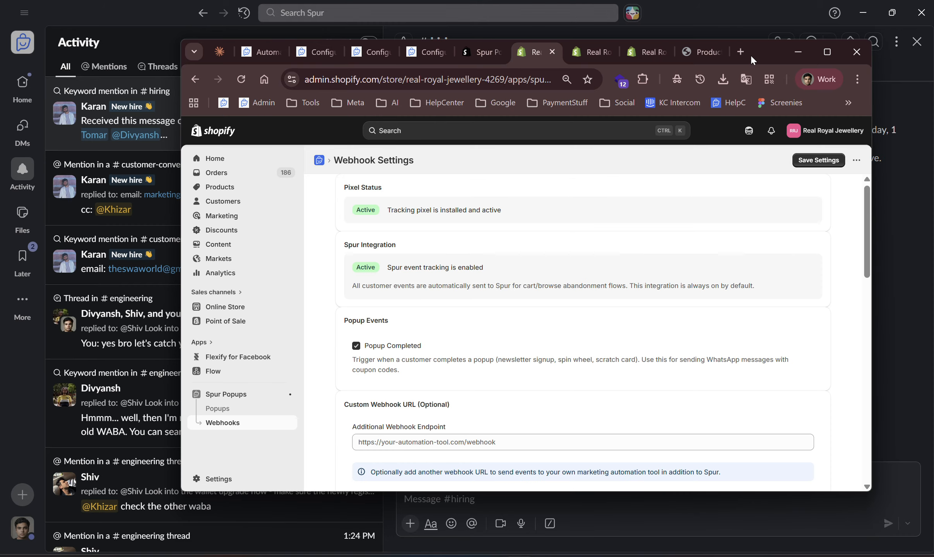
pyautogui.doubleClick(776, 52)
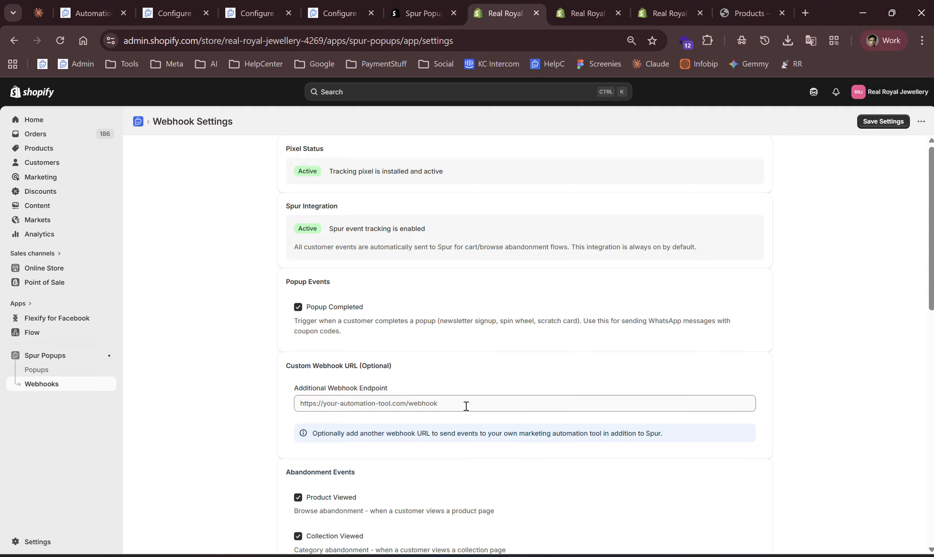
# Review the webhook settings: the custom endpoint field, abandonment and additional events, and the webhook payload example.
pyautogui.click(379, 408)
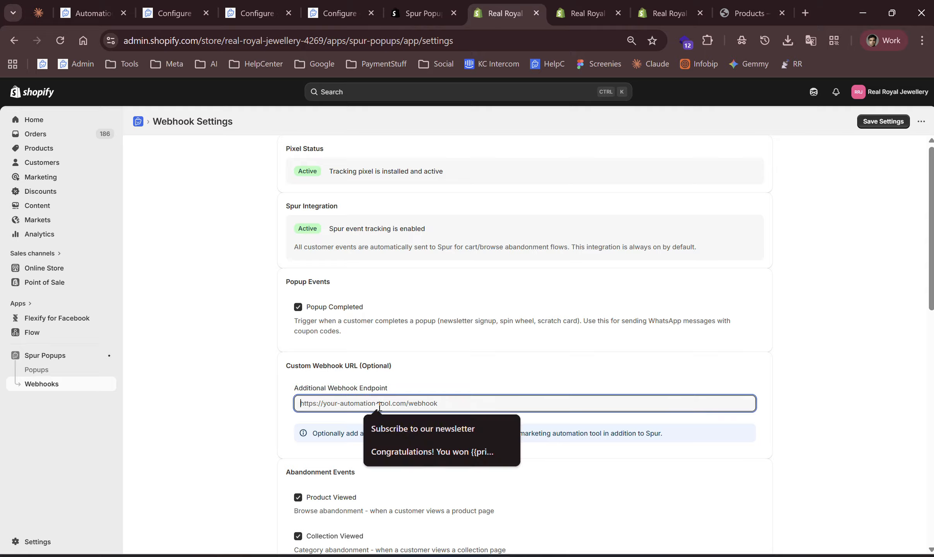
pyautogui.click(328, 421)
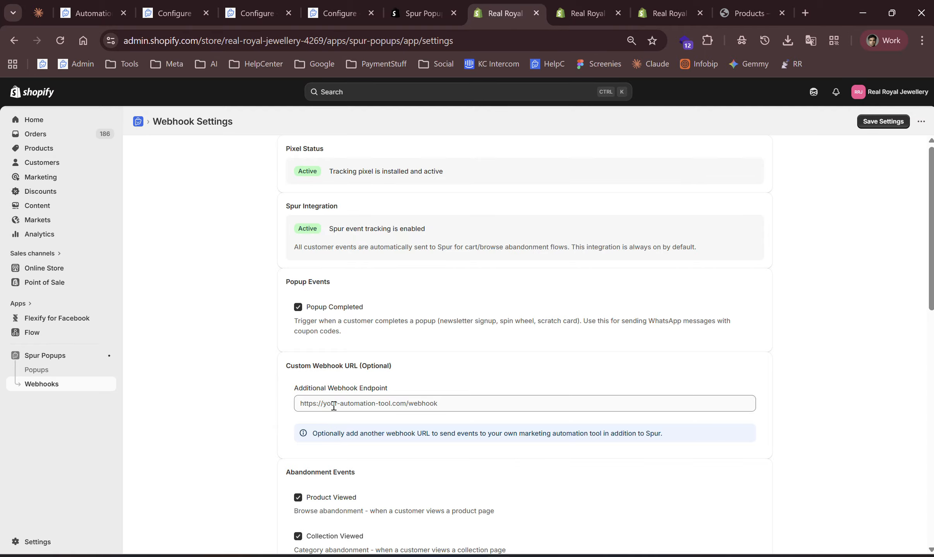
pyautogui.click(334, 406)
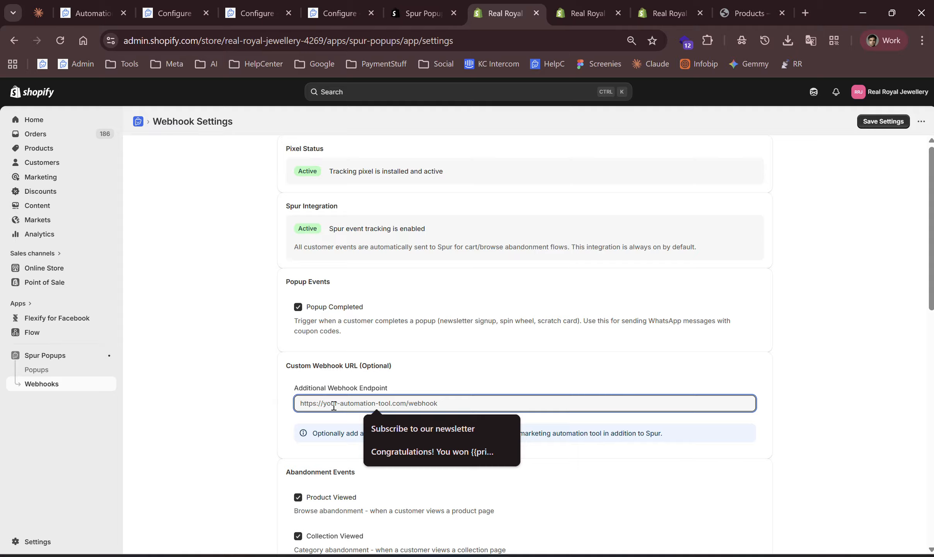
pyautogui.click(334, 376)
pyautogui.scroll(-5, 334, 376)
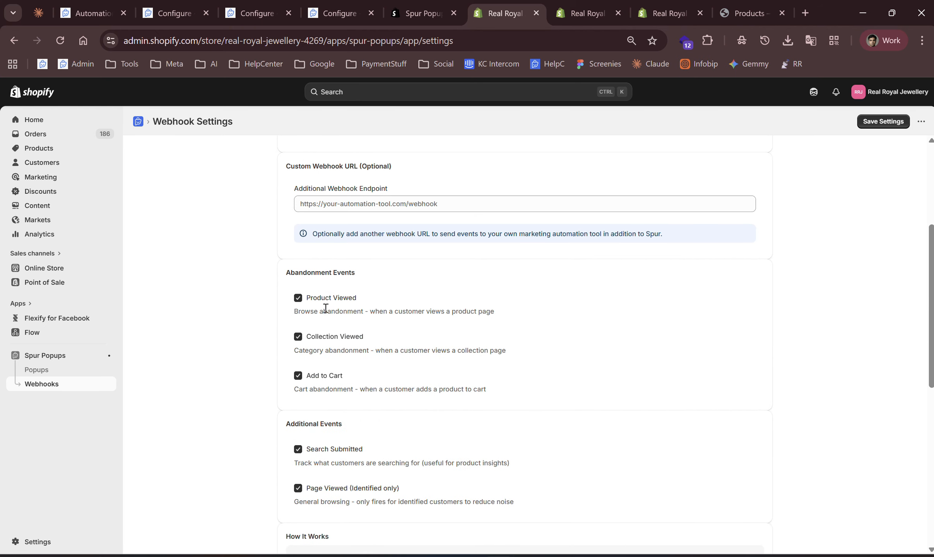
pyautogui.scroll(-4, 323, 424)
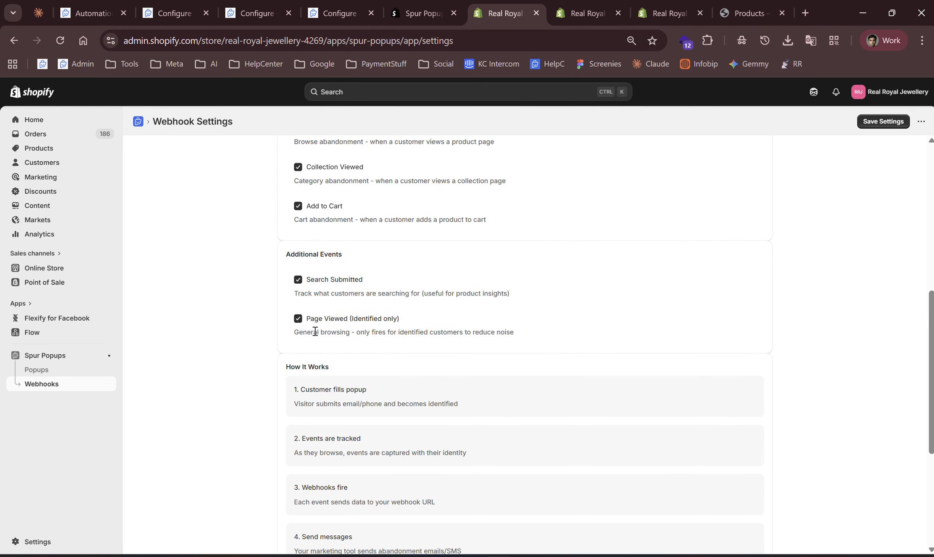
pyautogui.scroll(-4, 349, 361)
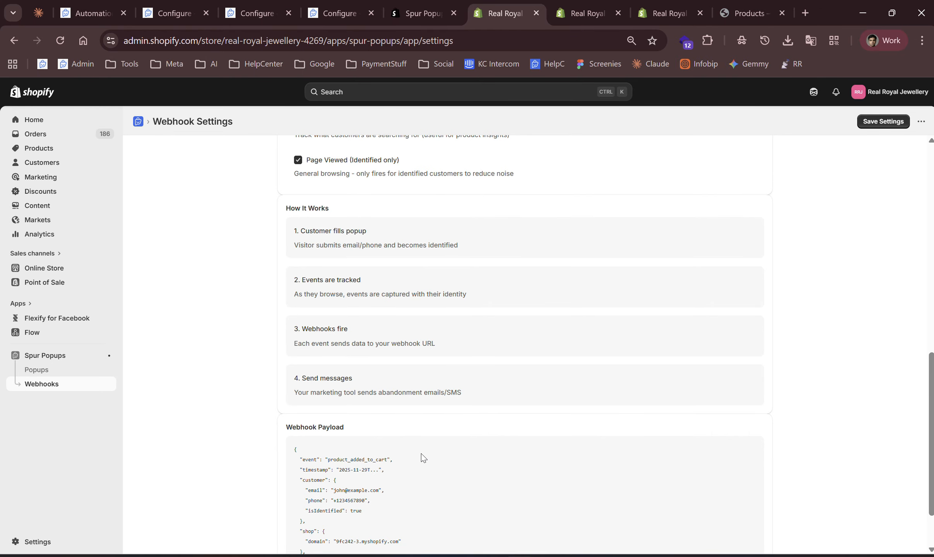
pyautogui.scroll(-1, 422, 456)
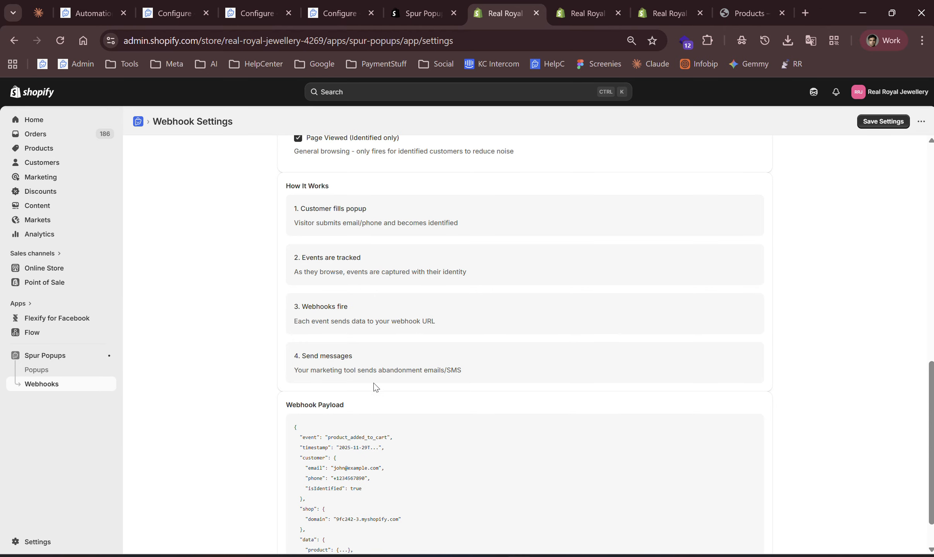
pyautogui.scroll(-1, 406, 394)
pyautogui.scroll(-1, 406, 393)
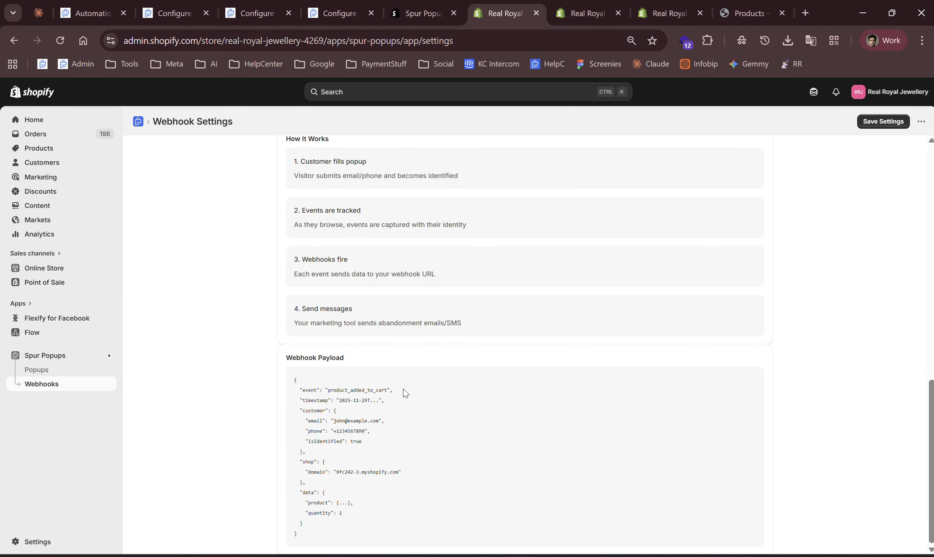
pyautogui.scroll(15, 608, 245)
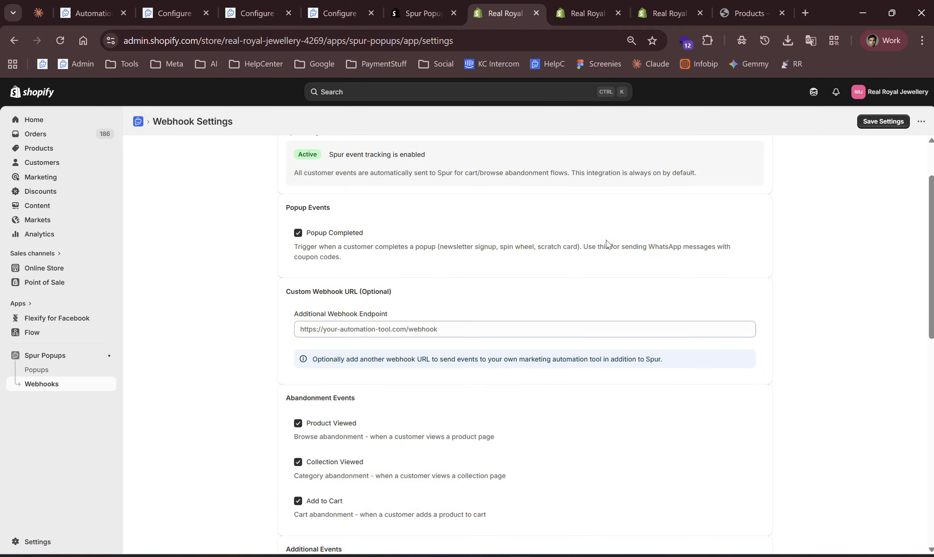
# Go back to the Spur Popups app home page.
pyautogui.click(76, 362)
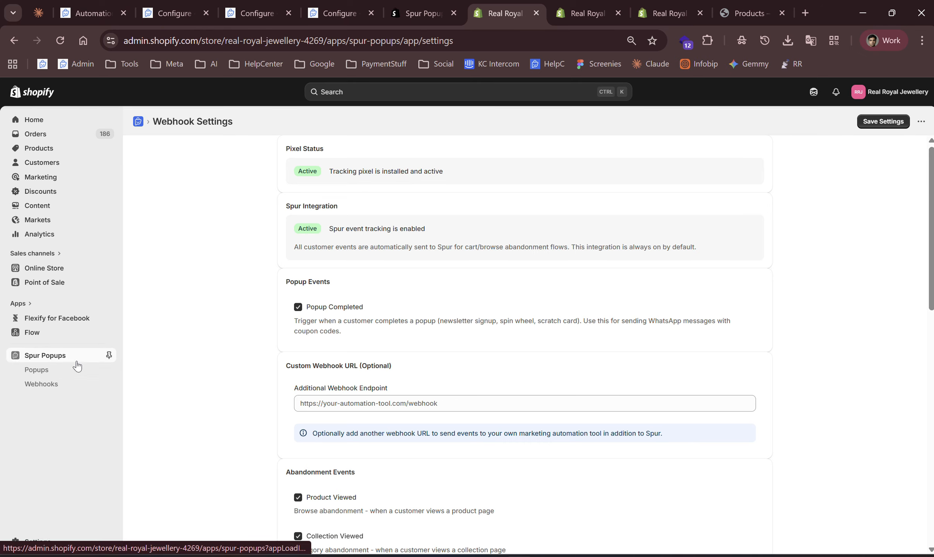